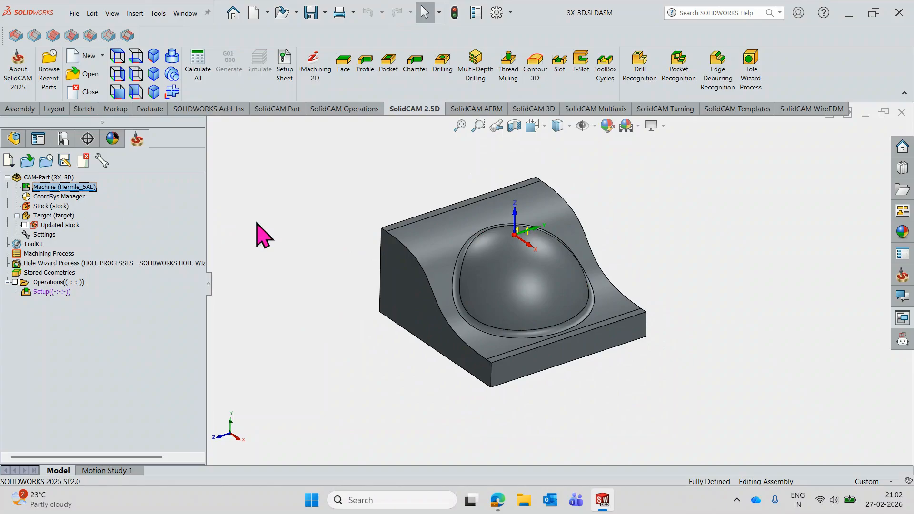
Look over the part model, its machine, stock and setup entries, and the available Pro 3D HSR and Pro 3D HSM operations.
click(56, 206)
scroll(531, 282, down, 3)
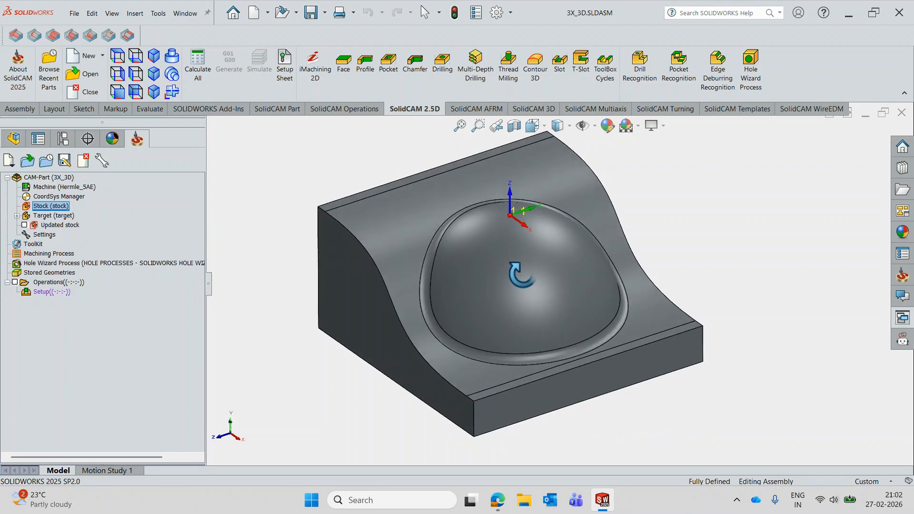
scroll(526, 276, up, 2)
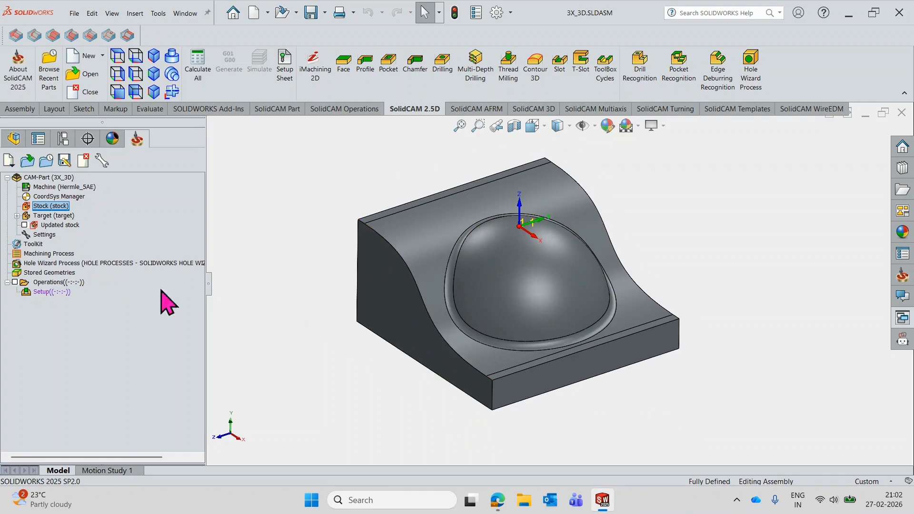
click(75, 189)
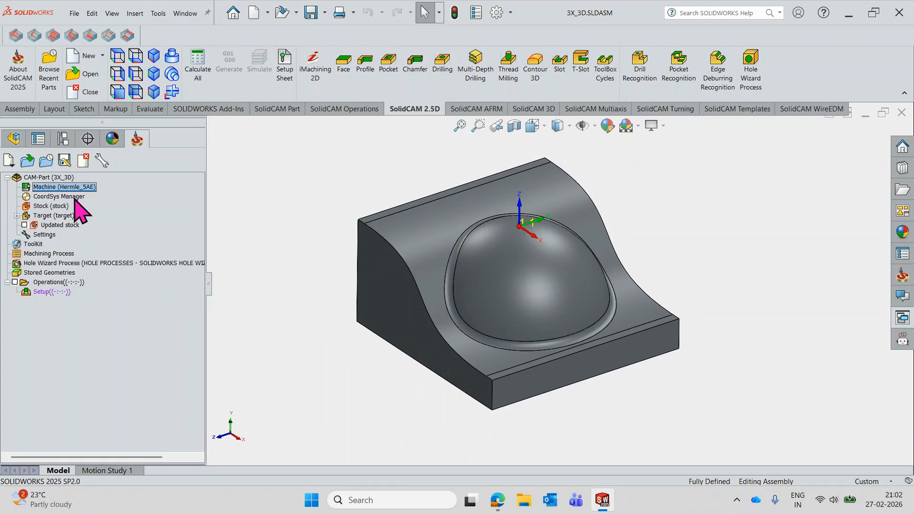
click(60, 294)
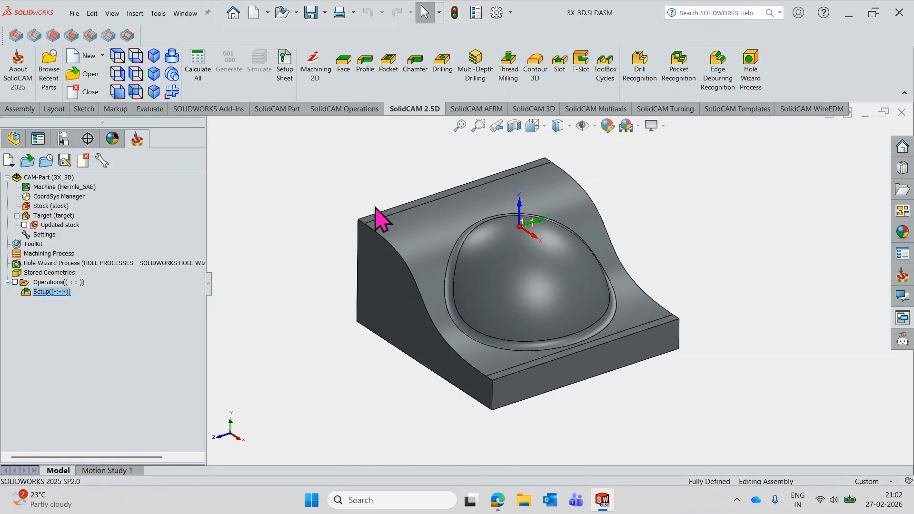
click(533, 110)
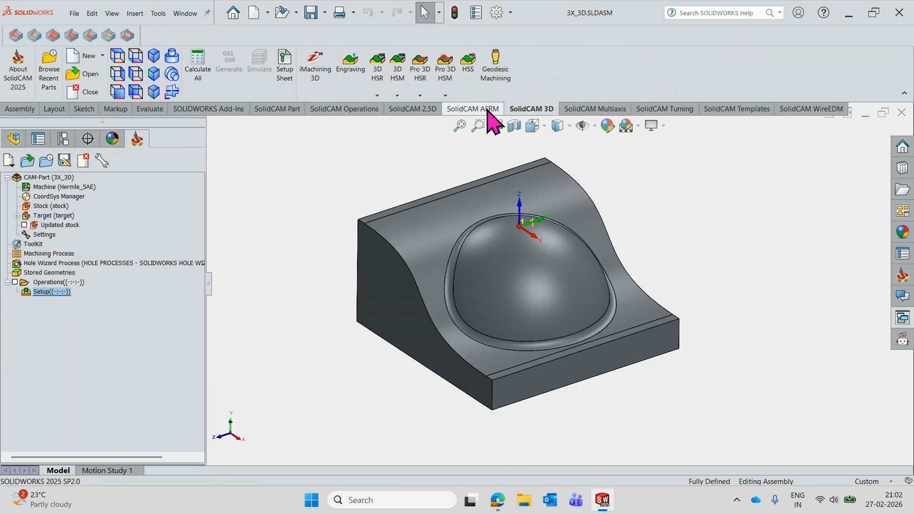
click(420, 93)
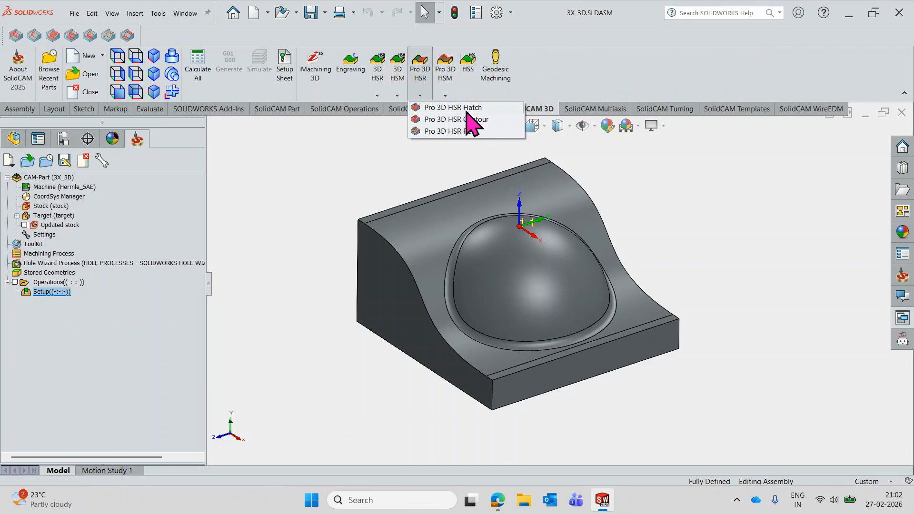
click(445, 95)
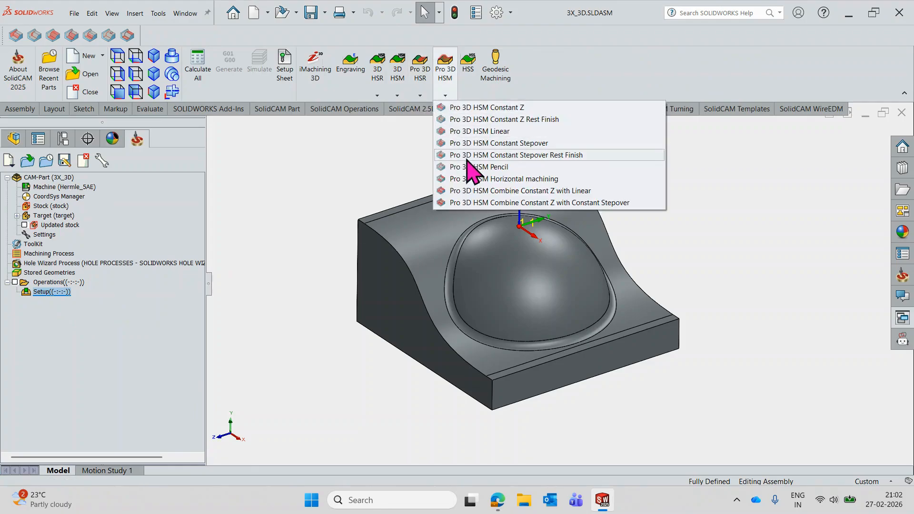
click(346, 143)
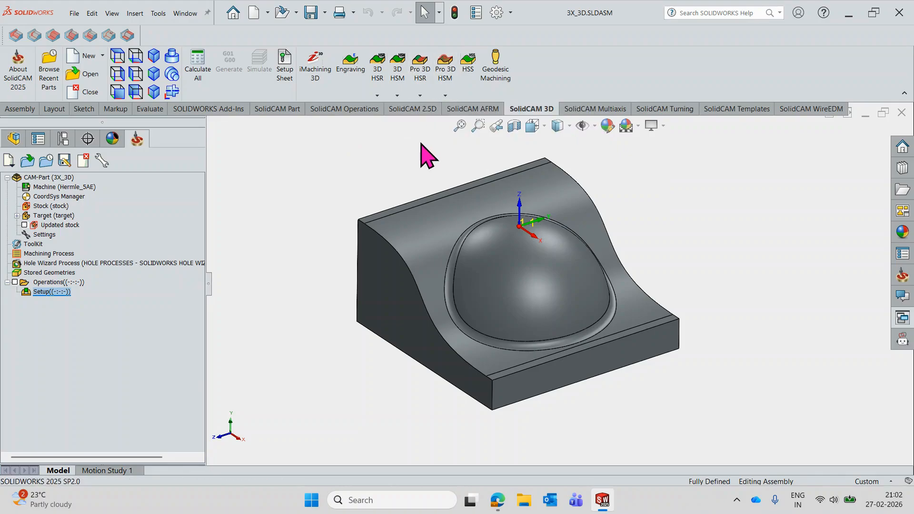
scroll(557, 277, up, 1)
scroll(617, 282, down, 1)
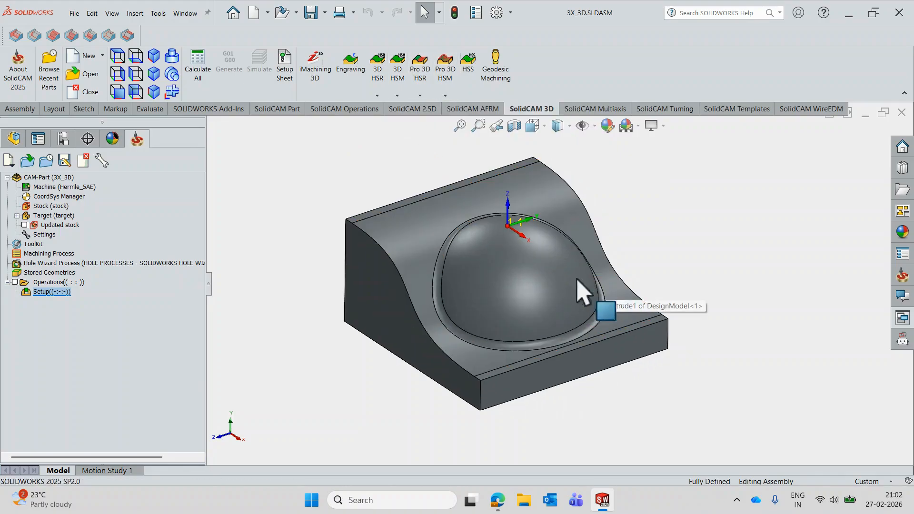
middle_drag(459, 219, 457, 196)
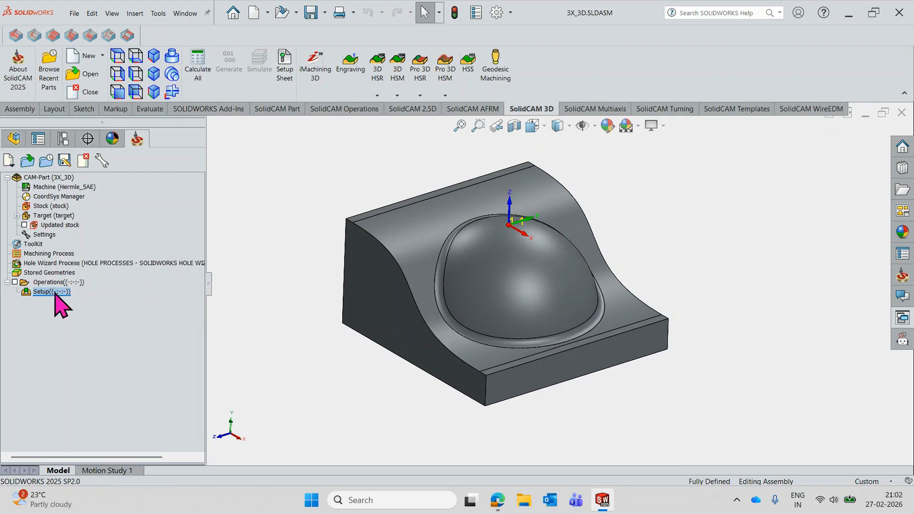
middle_drag(476, 295, 514, 281)
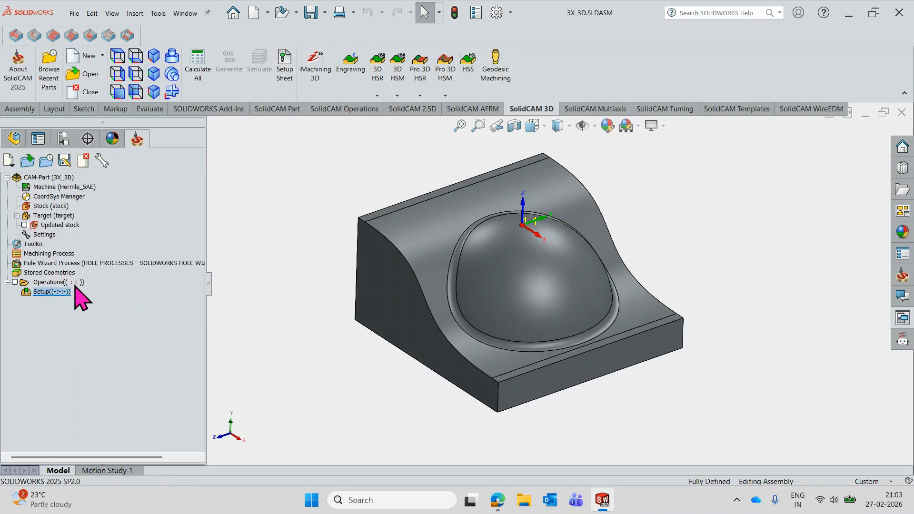
Add a Pro 5-Axis Milling operation to the CAM part's operations.
click(76, 283)
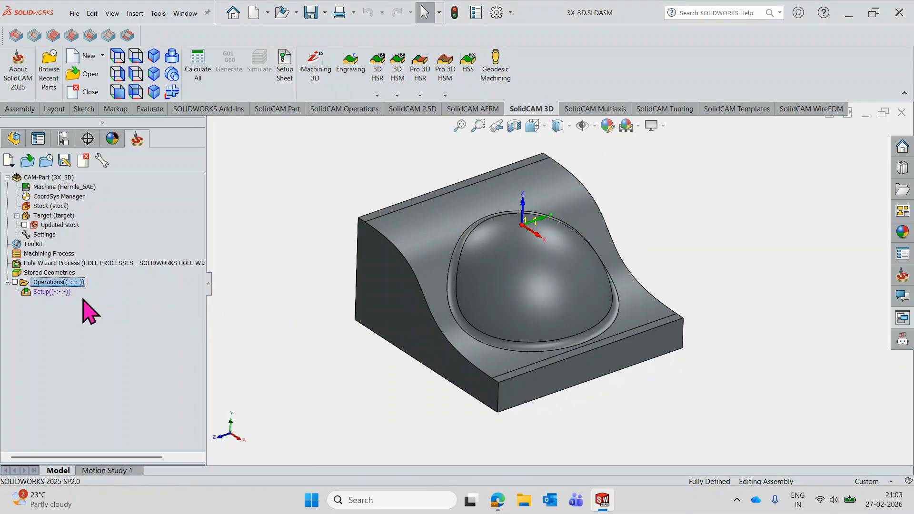
right_click(64, 284)
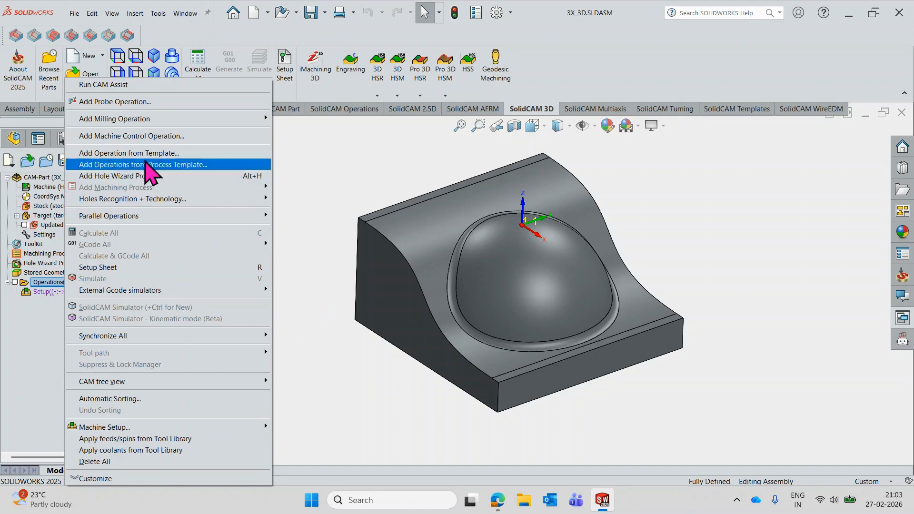
mouse_move(88, 119)
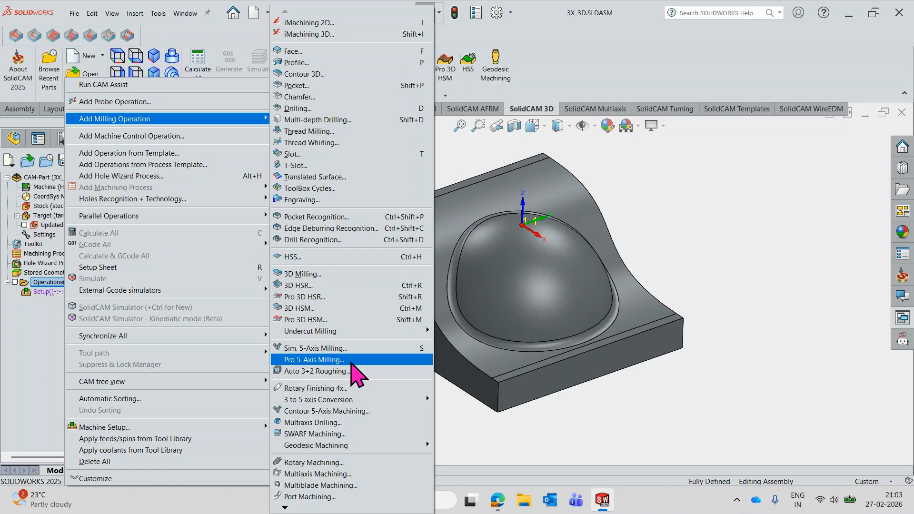
click(351, 363)
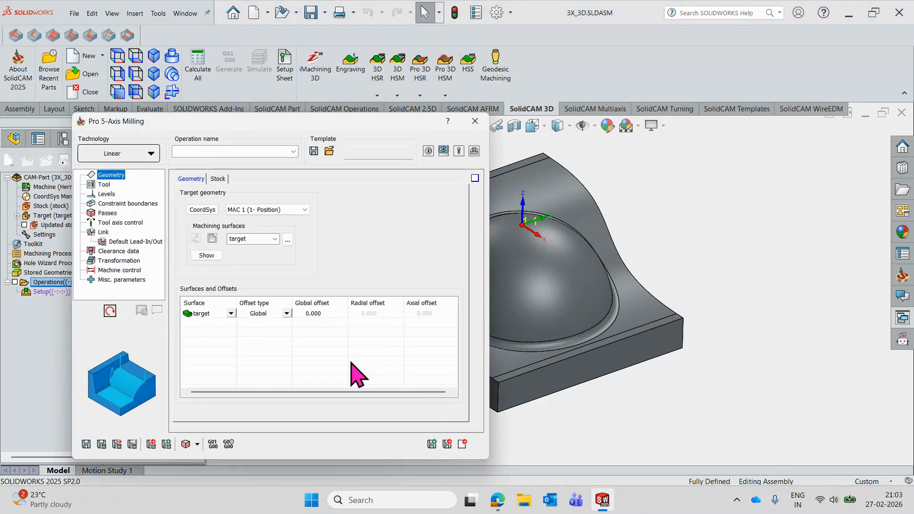
Set the technology of the Pro 5-Axis Milling operation to Constant Z.
drag(342, 115, 325, 112)
scroll(664, 264, up, 5)
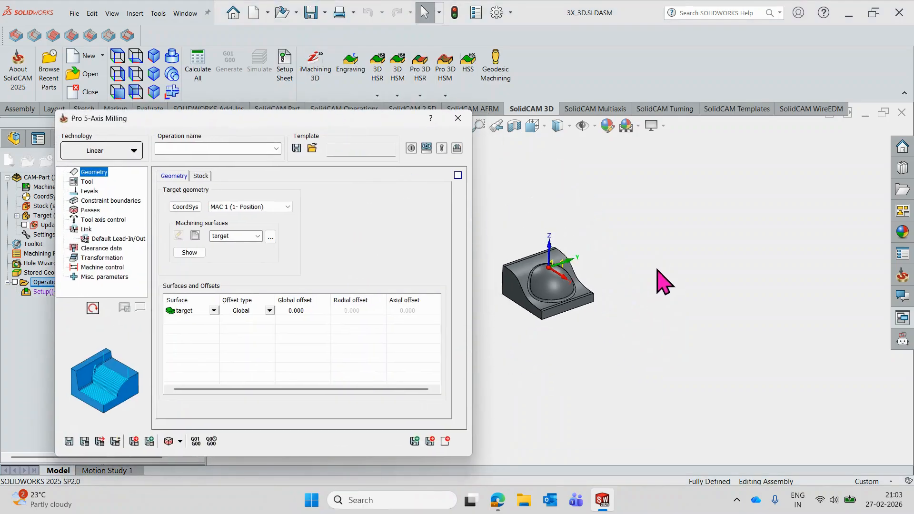
scroll(512, 293, down, 1)
scroll(538, 290, down, 4)
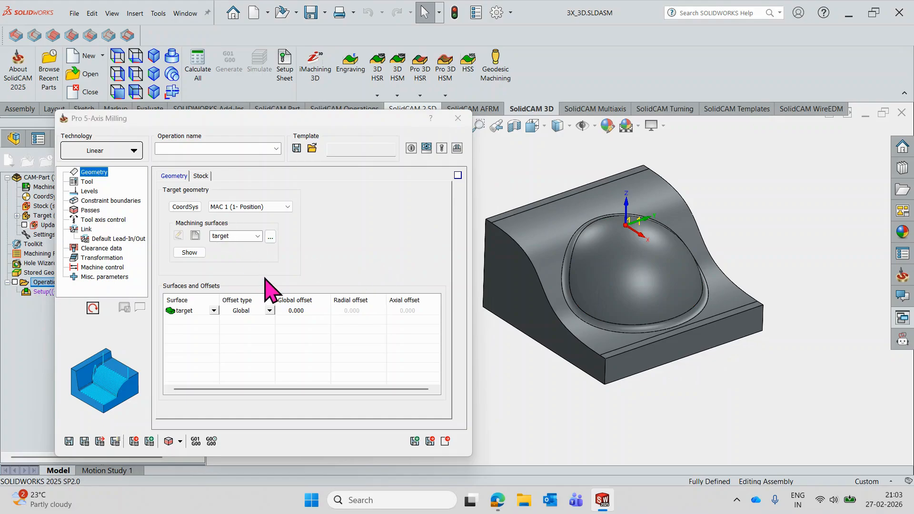
click(132, 151)
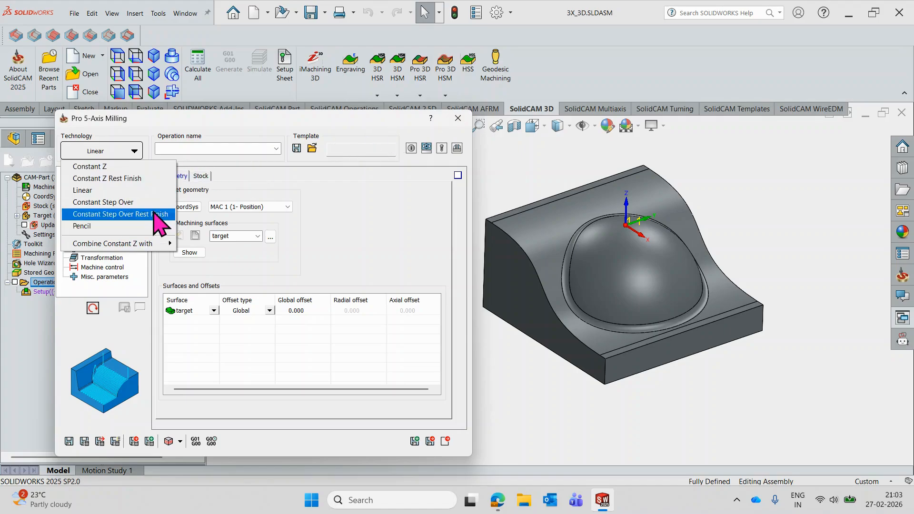
mouse_move(157, 252)
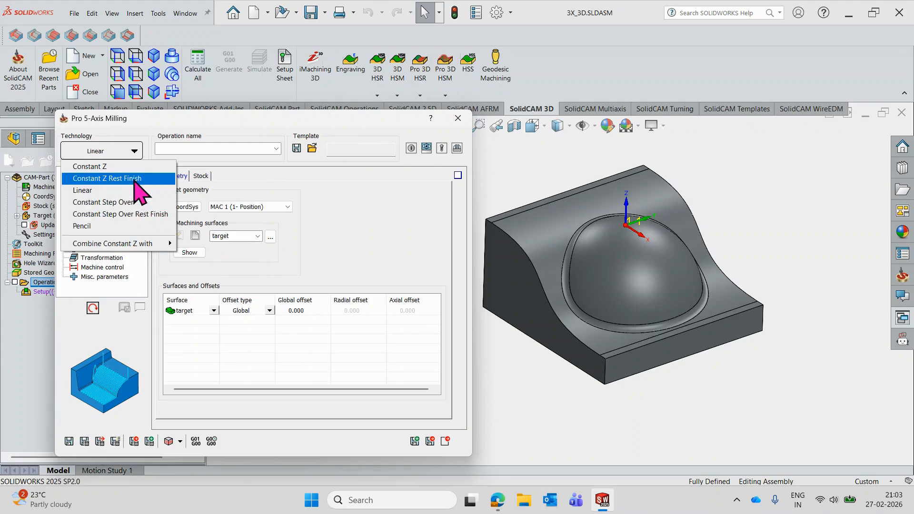
click(130, 166)
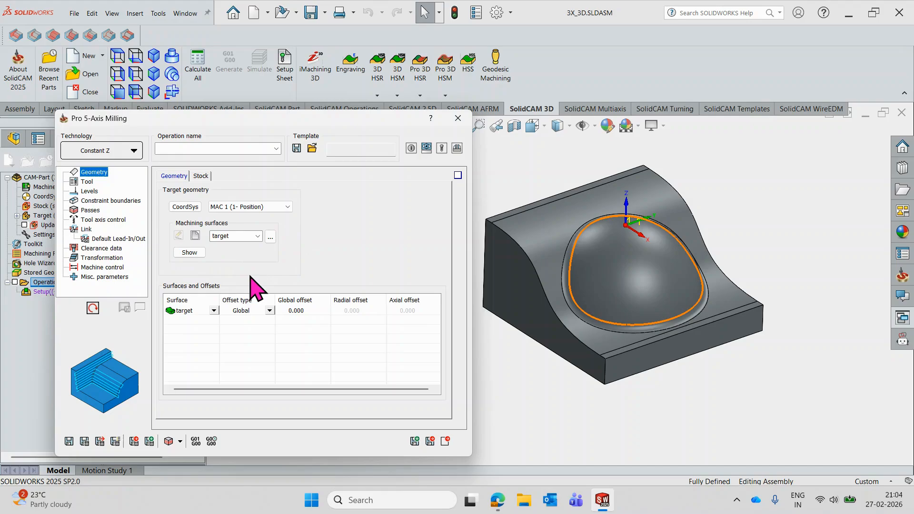
Add a ball nose mill as the operation's tool and set its diameter to 12 mm.
click(89, 182)
click(234, 367)
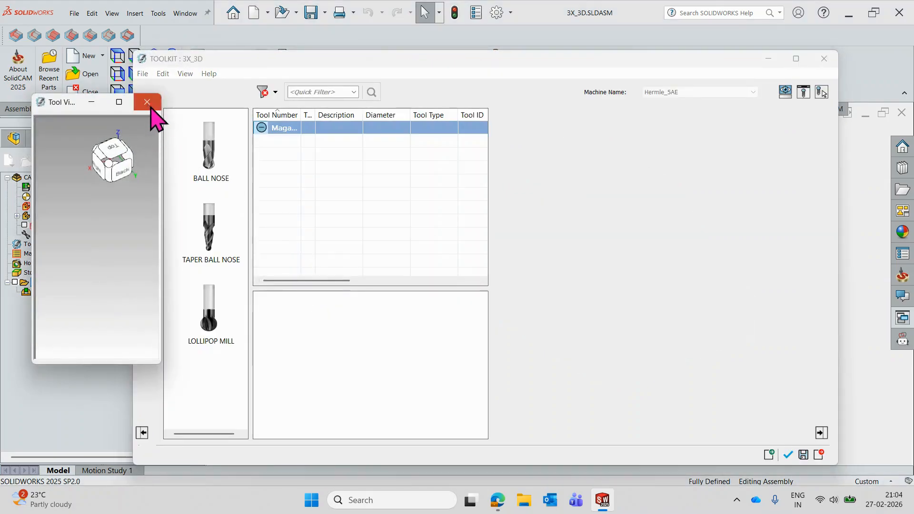
click(147, 101)
drag(204, 147, 333, 198)
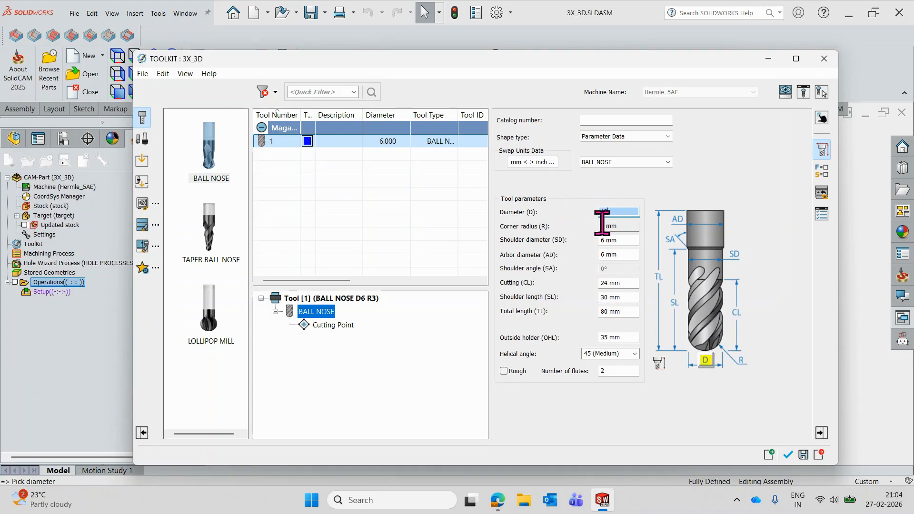
text(12)
click(625, 224)
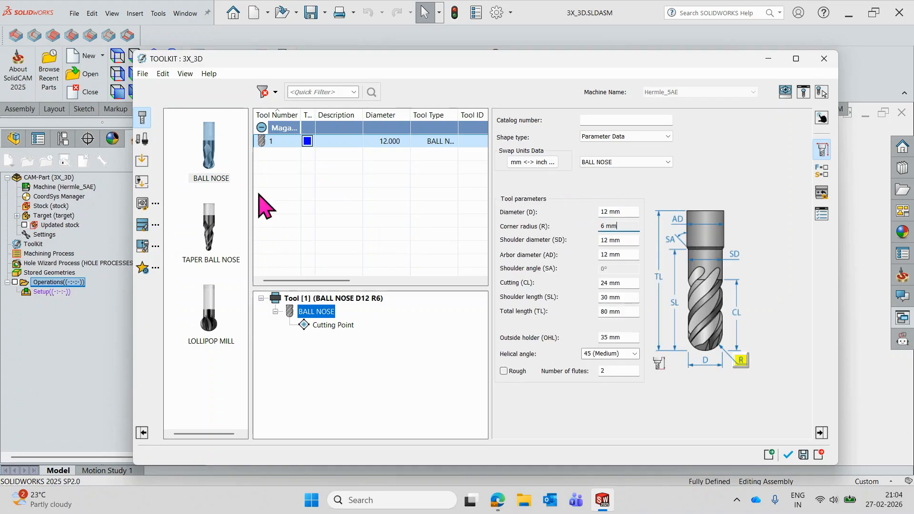
Add a holder to the ball nose tool and replace it with the HSK63 adaptor from the component library.
click(141, 138)
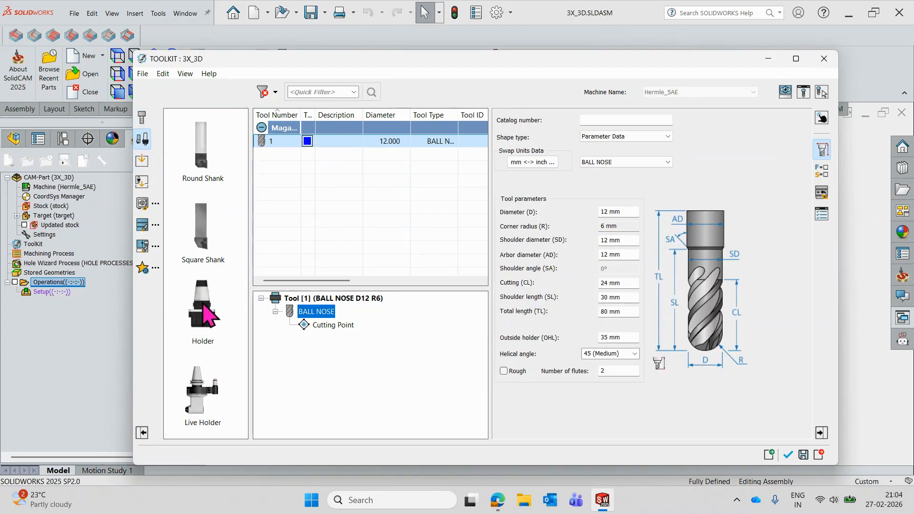
double_click(204, 307)
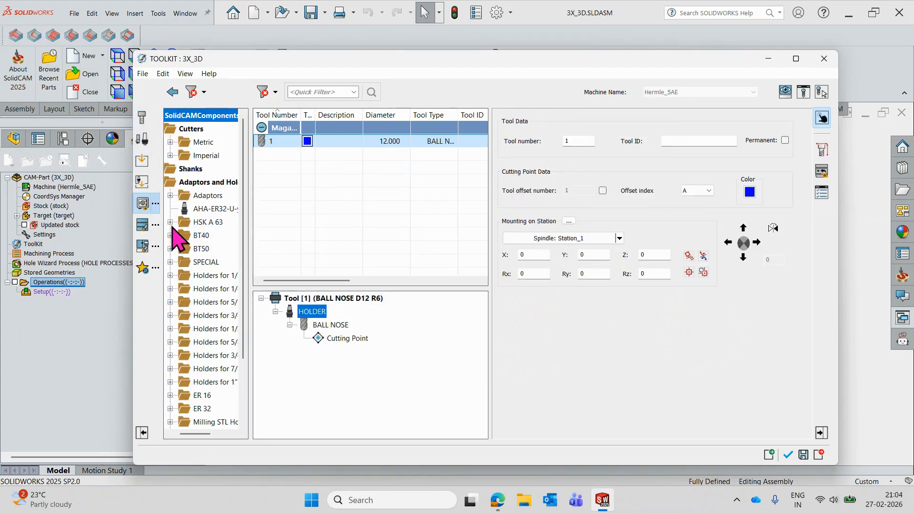
click(170, 195)
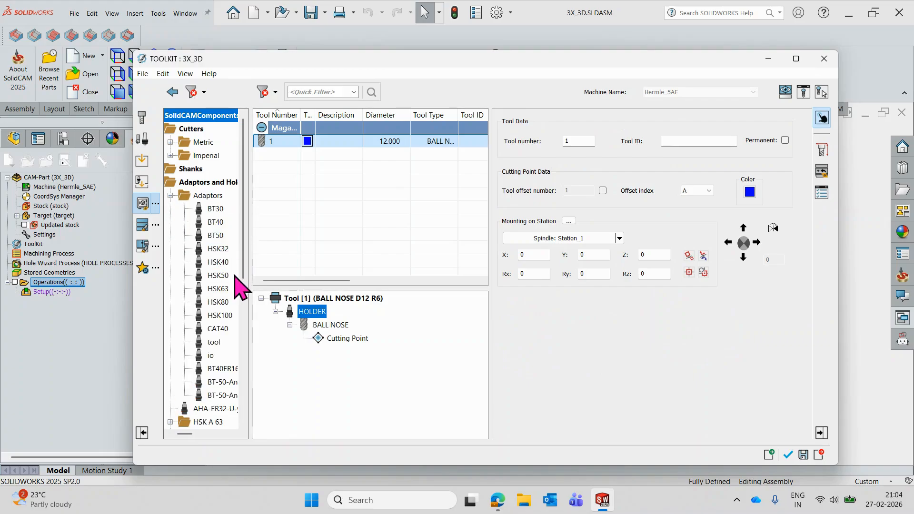
mouse_move(228, 298)
mouse_down()
mouse_move(222, 305)
mouse_move(244, 294)
mouse_up()
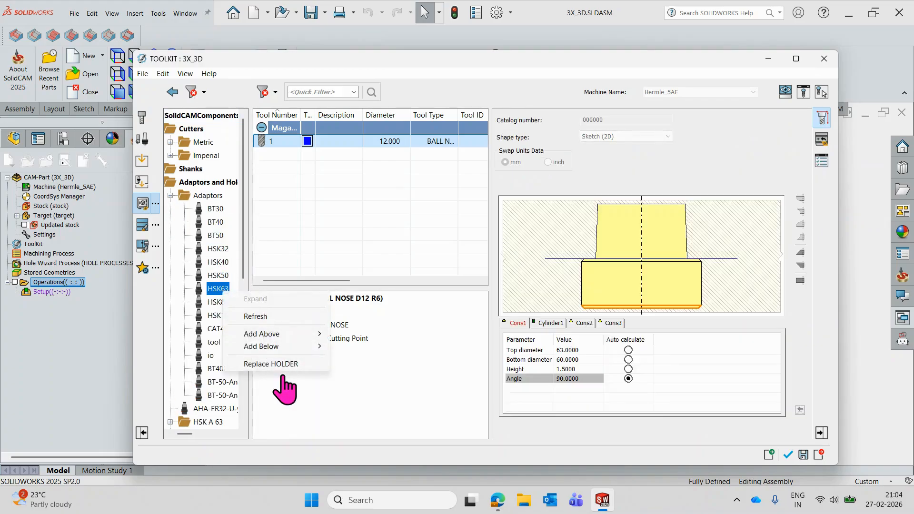
click(277, 364)
Add the HSK A 63 ER 32x100 holder below the HSK63 adaptor and display the tool's mounting data.
scroll(238, 324, down, 3)
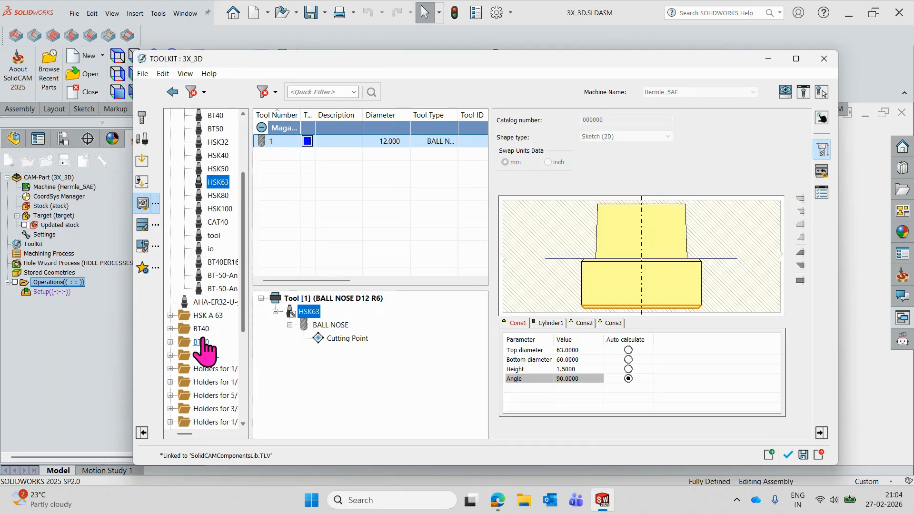
click(170, 319)
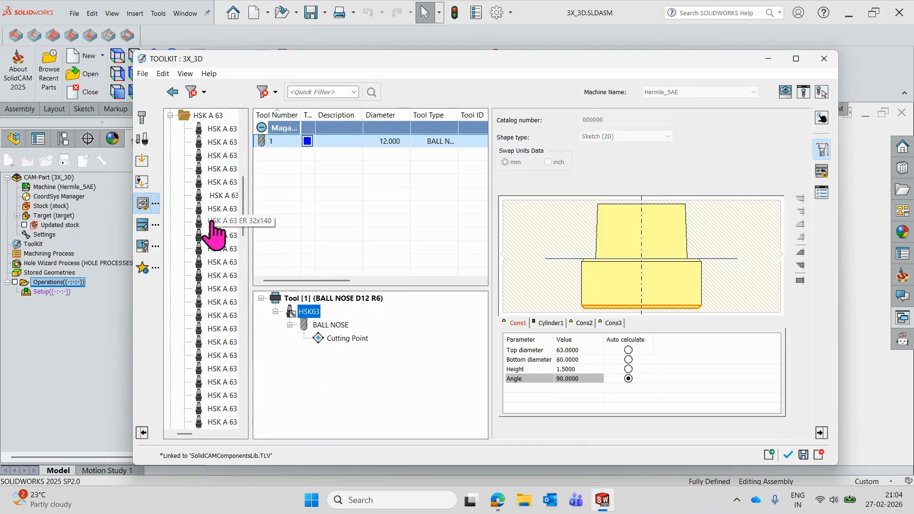
right_click(224, 173)
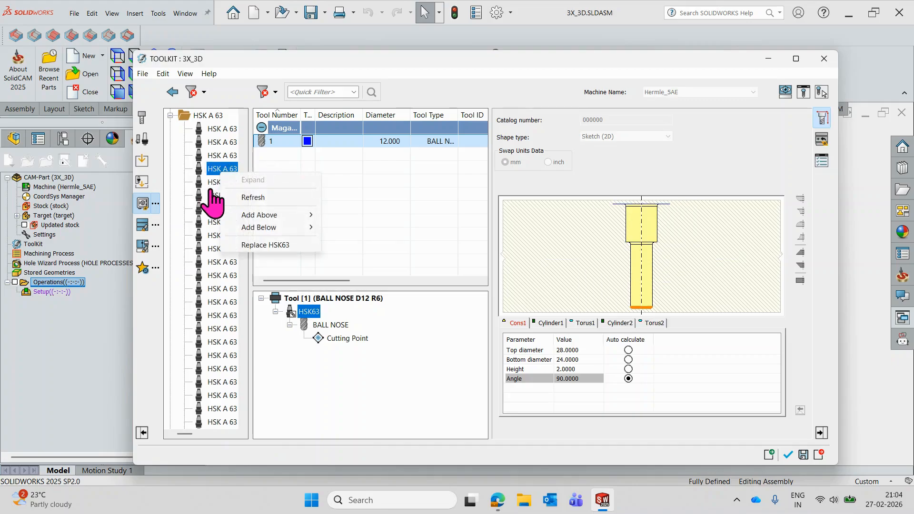
click(211, 184)
right_click(209, 195)
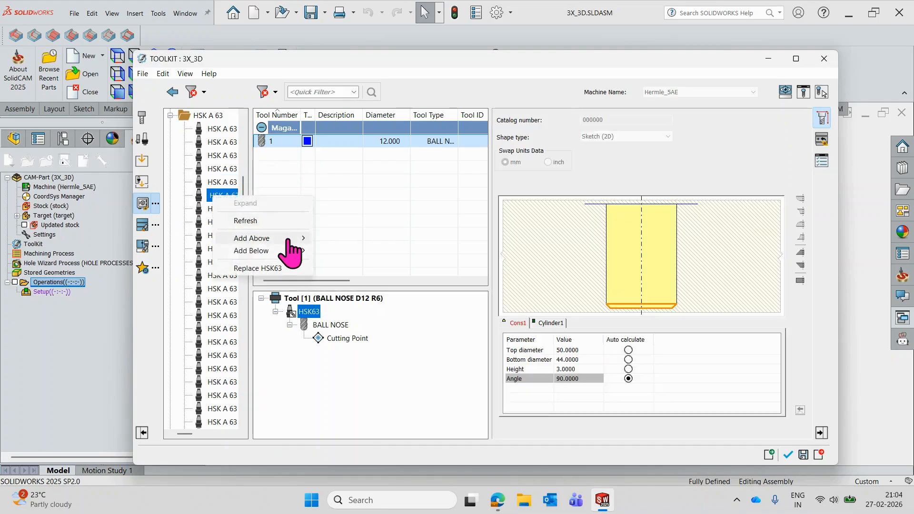
mouse_move(288, 248)
click(334, 249)
click(821, 117)
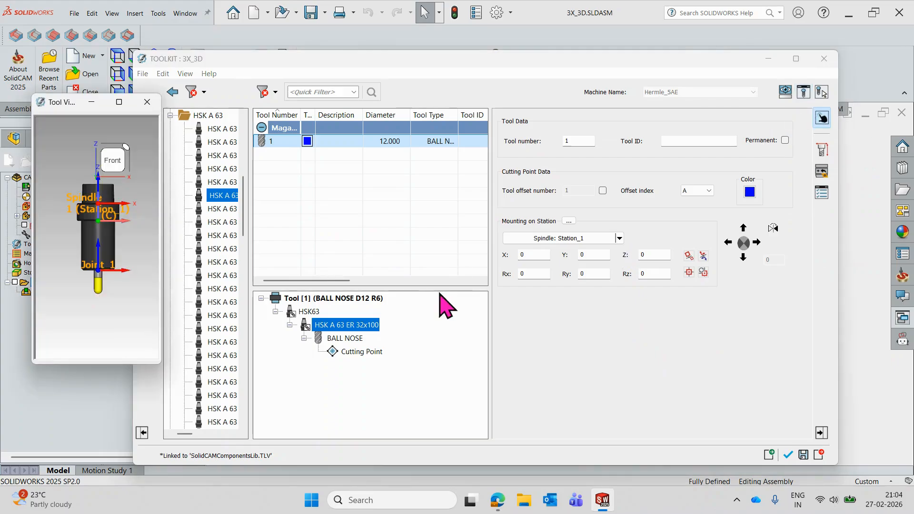
Set the ball nose tool's cutting length to 14 mm and outside holder length to 20 mm, and accept the tool.
click(343, 338)
click(619, 337)
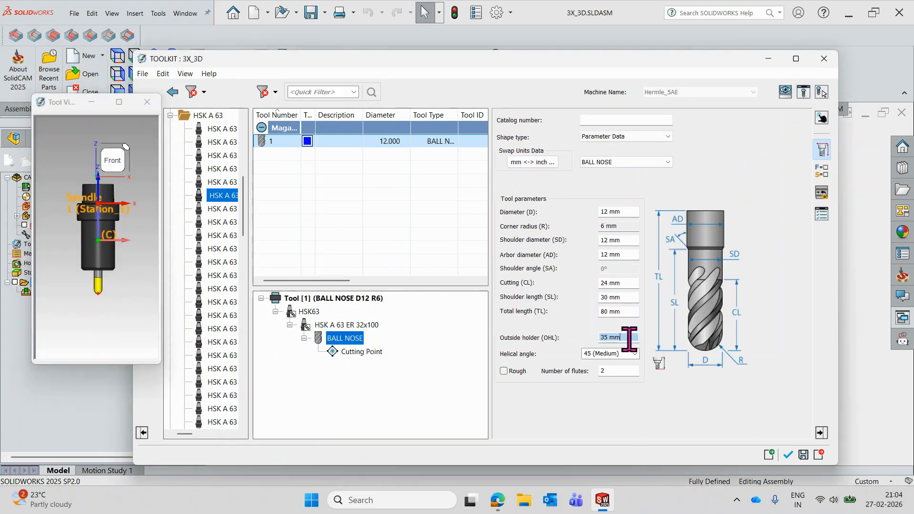
scroll(619, 338, down, 4)
click(737, 313)
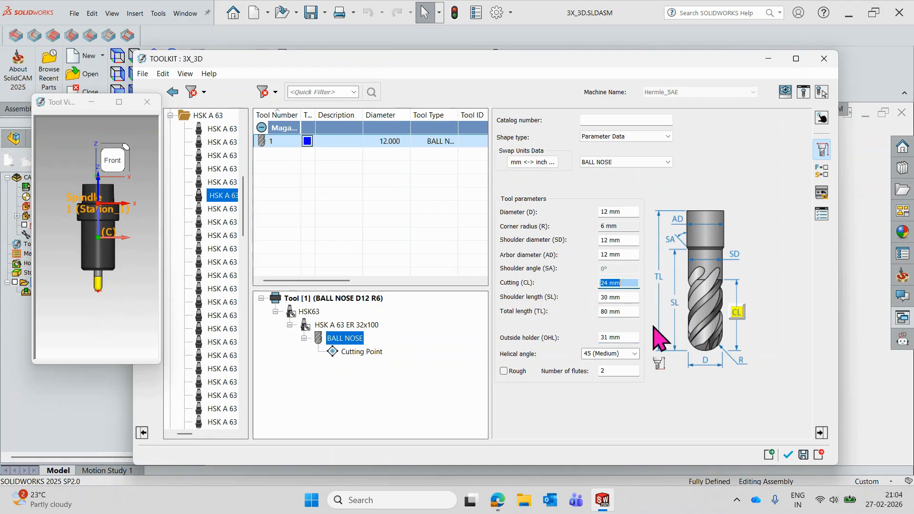
scroll(653, 327, down, 7)
click(659, 363)
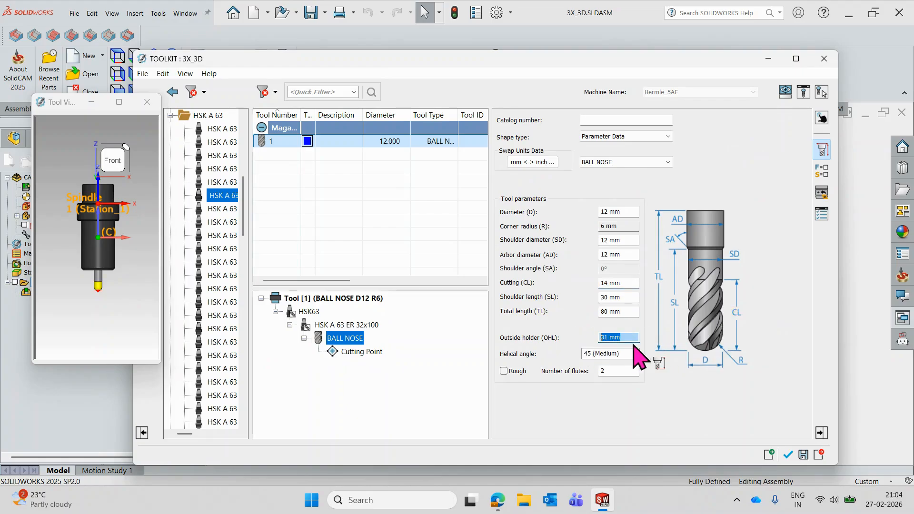
scroll(654, 365, down, 8)
scroll(654, 365, down, 2)
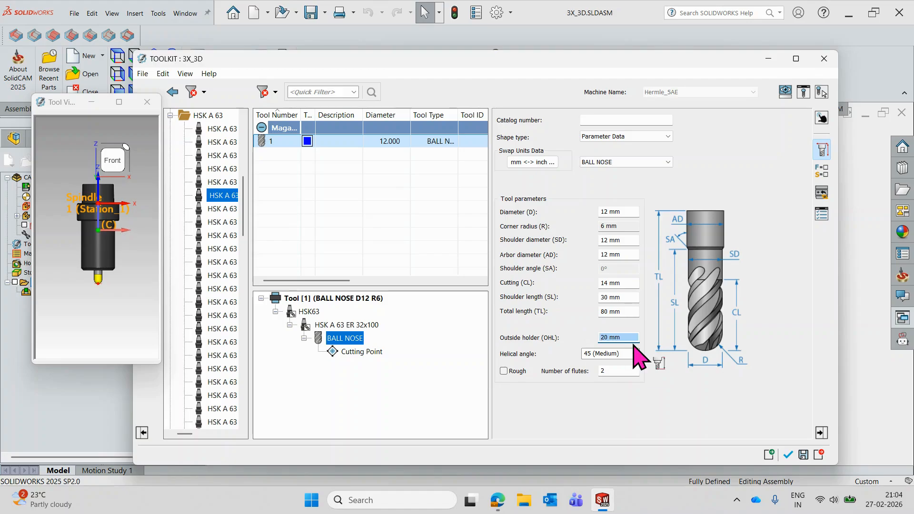
click(122, 279)
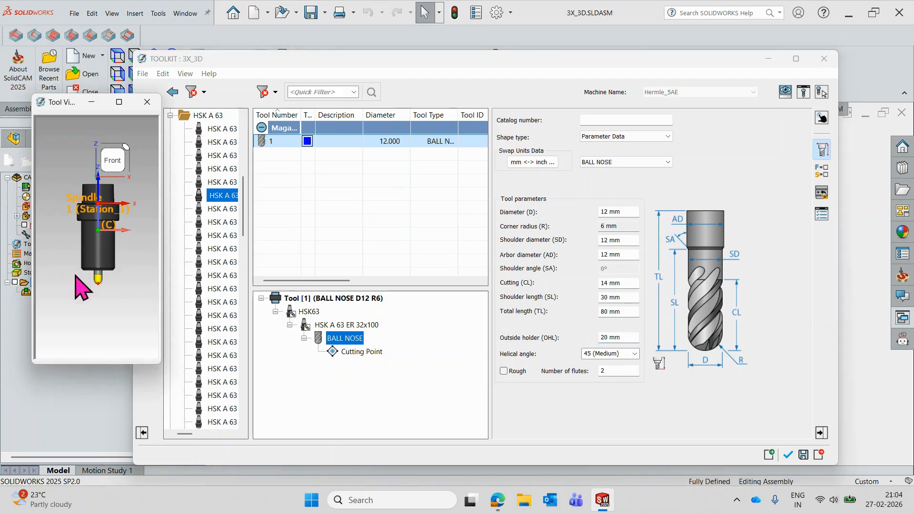
click(788, 455)
scroll(103, 376, up, 2)
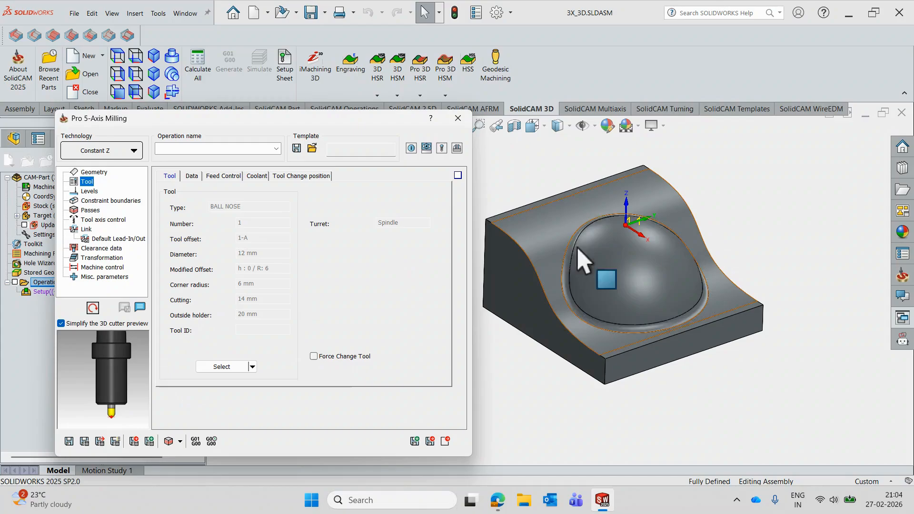
Enable constraint boundaries created automatically from the box of the target geometry, and preview the boundary on the model.
click(90, 191)
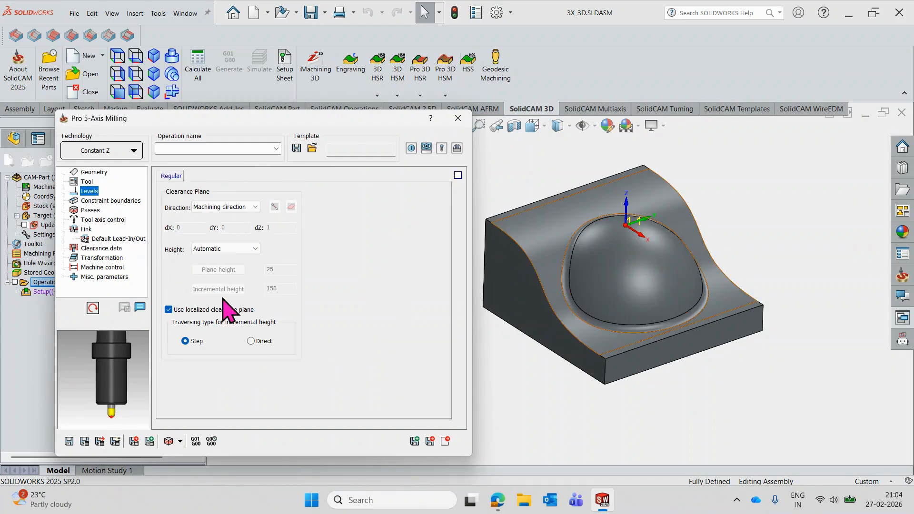
click(98, 201)
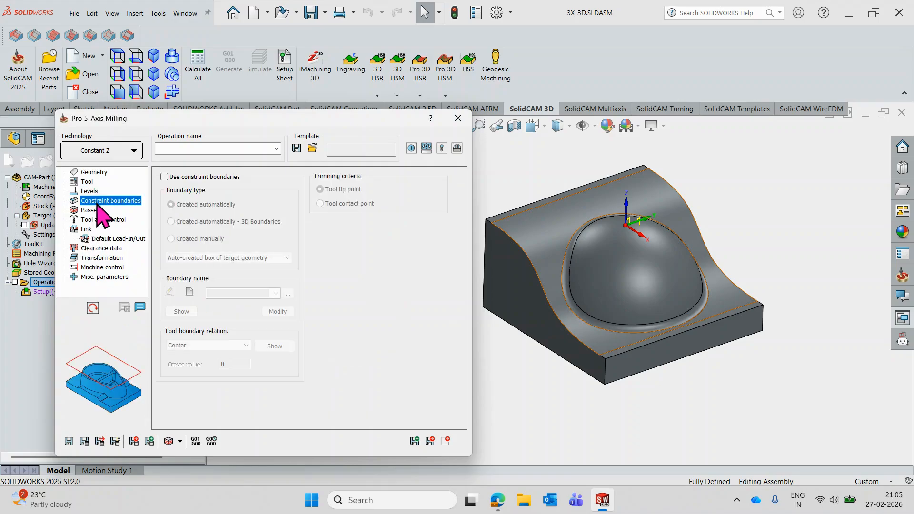
click(168, 178)
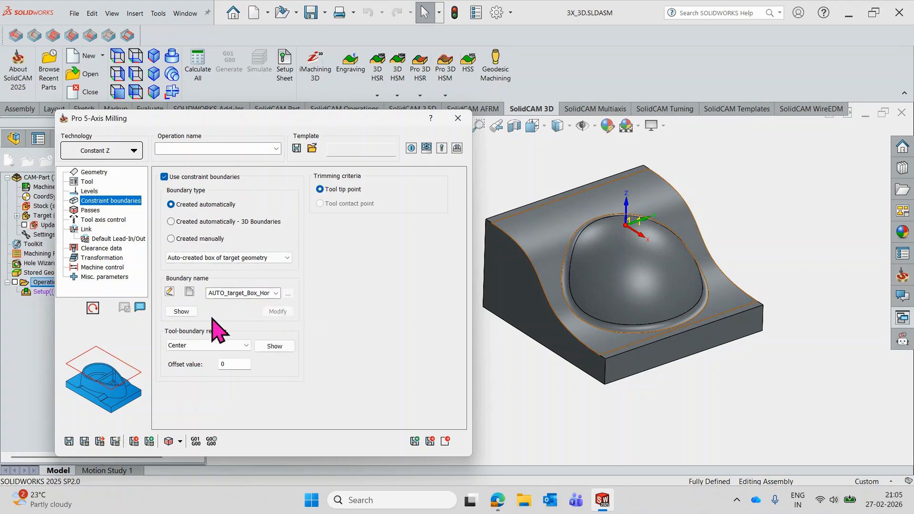
click(182, 311)
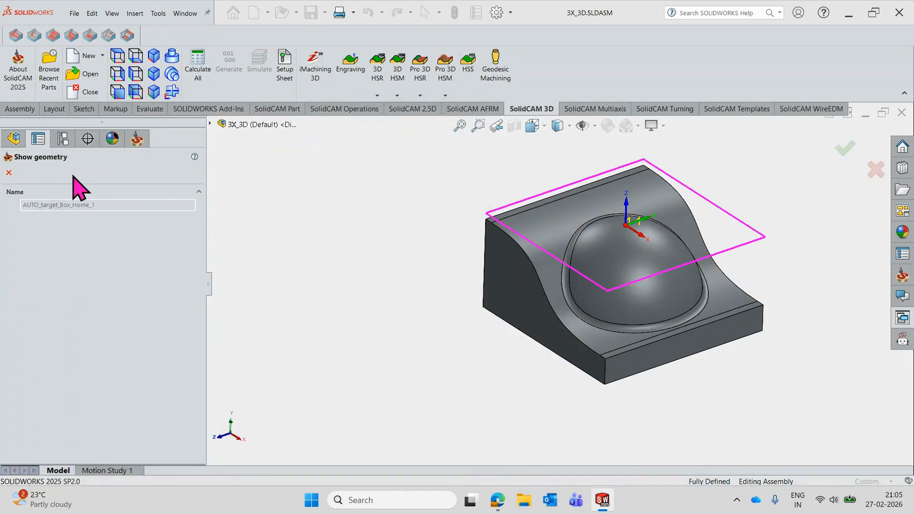
click(8, 173)
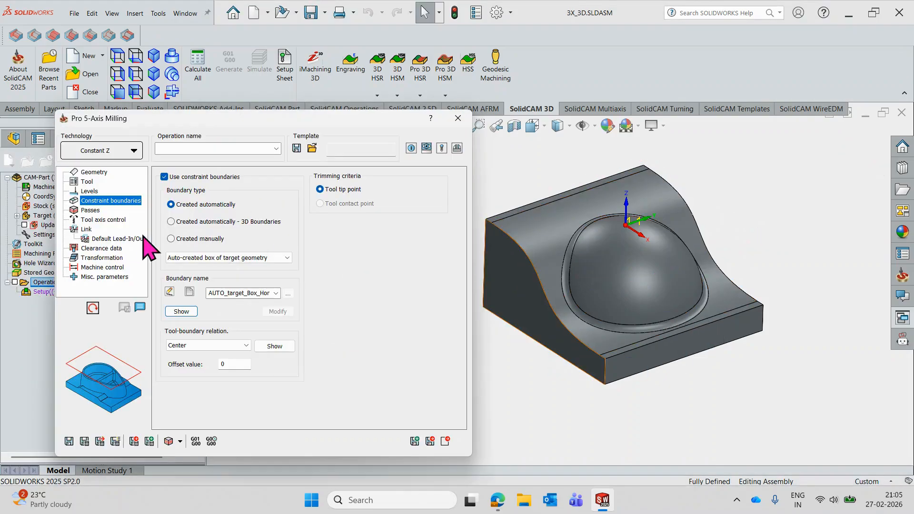
Set the passes' step down to 1 and the sorting's cutting method to Zigzag.
click(90, 210)
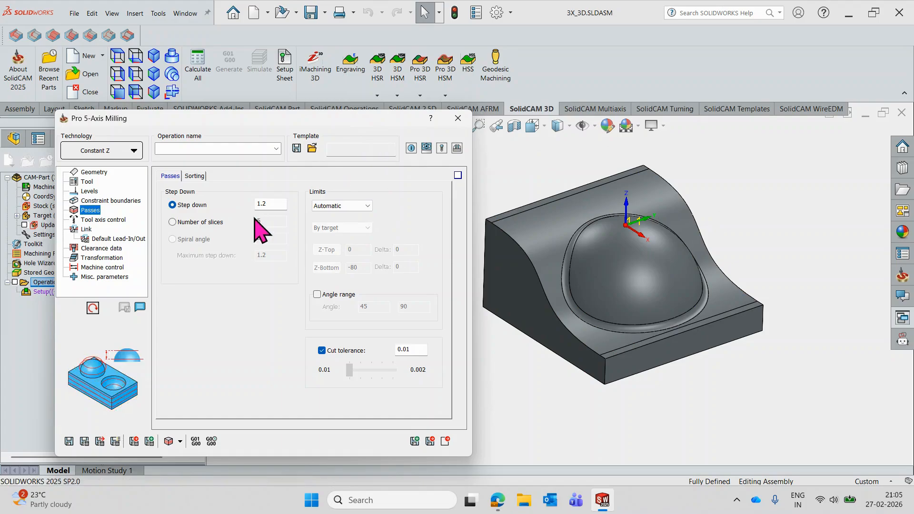
double_click(266, 205)
click(195, 177)
click(278, 206)
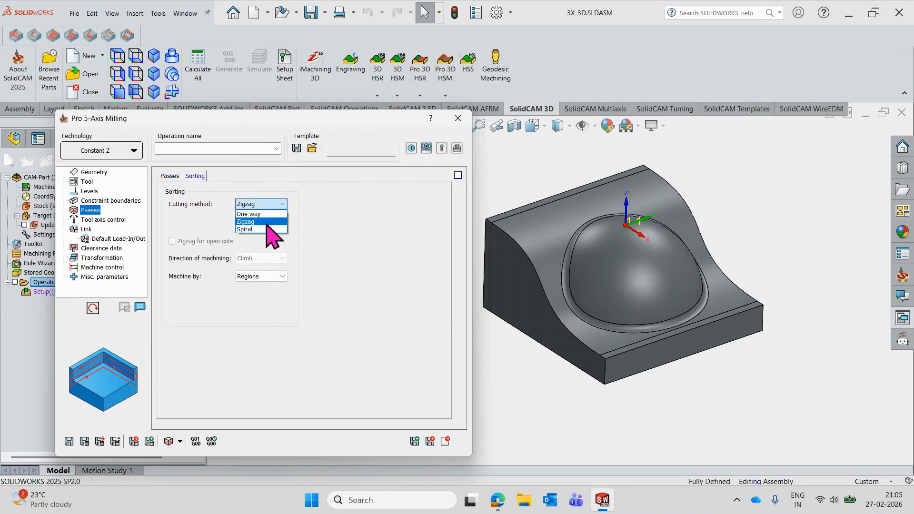
click(267, 223)
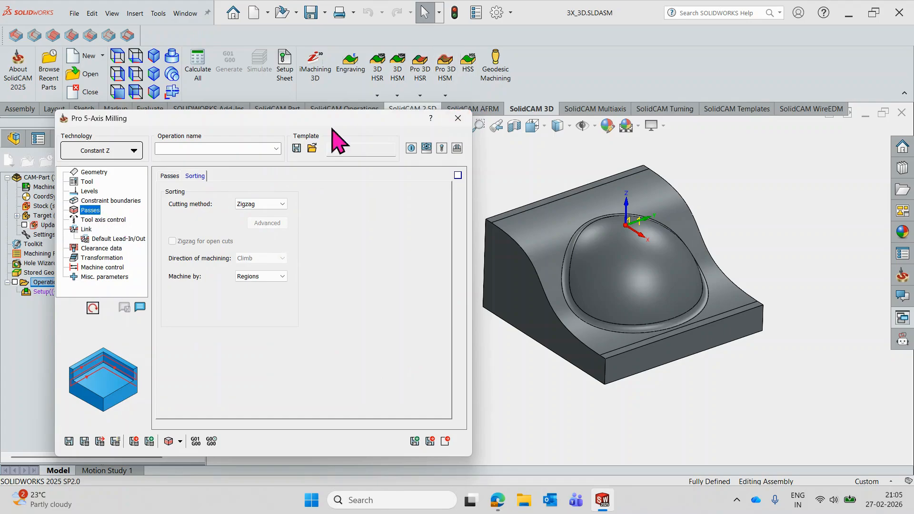
Choose Tilted to axis by fixed angle as the tool axis direction and review the advanced options for automatic tilting.
click(103, 220)
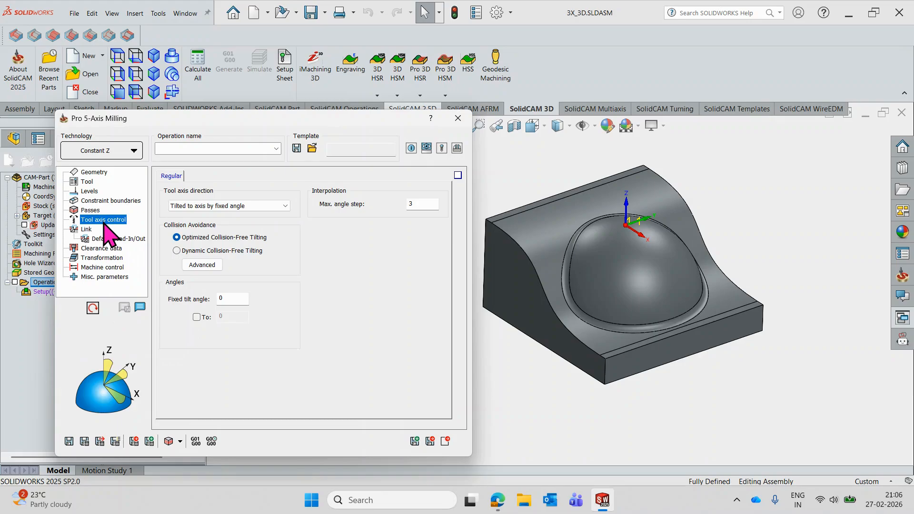
click(211, 206)
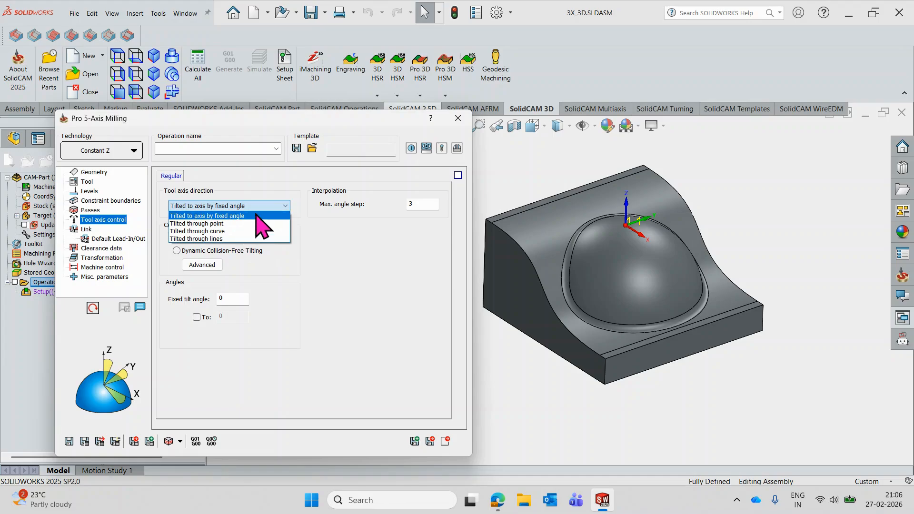
click(256, 215)
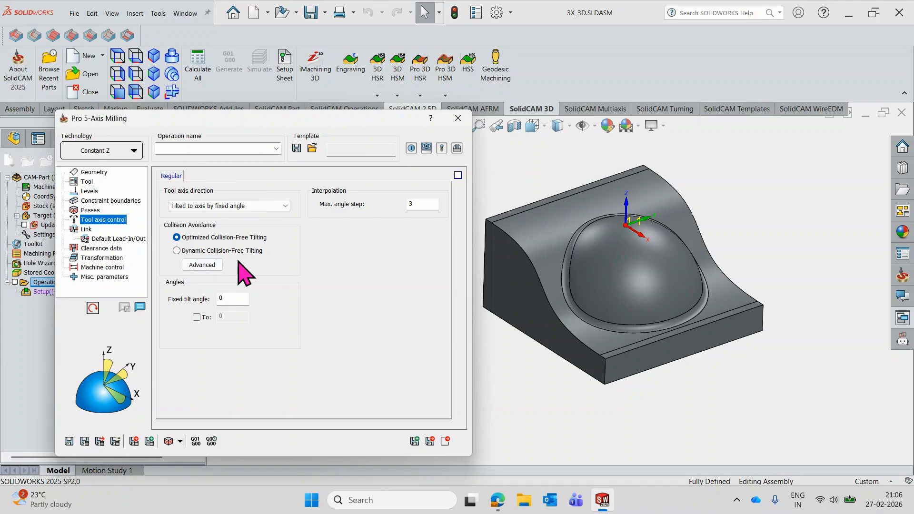
click(204, 266)
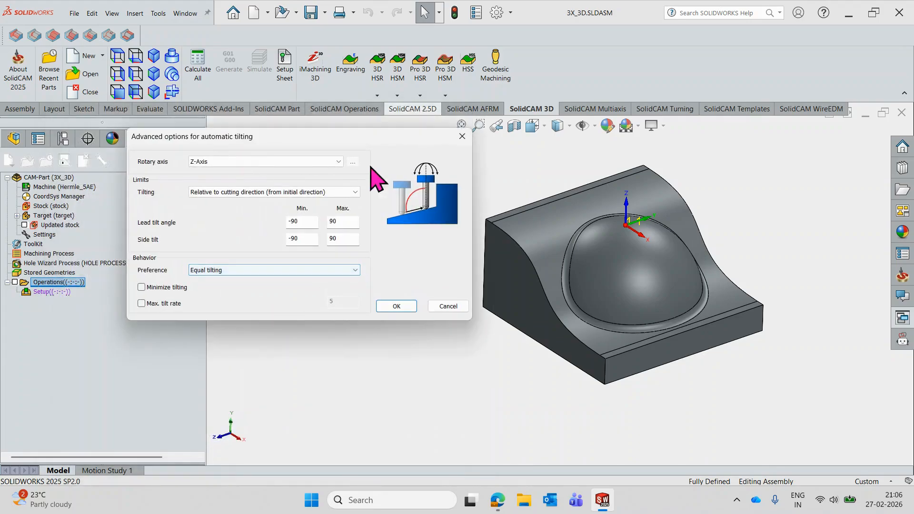
click(447, 307)
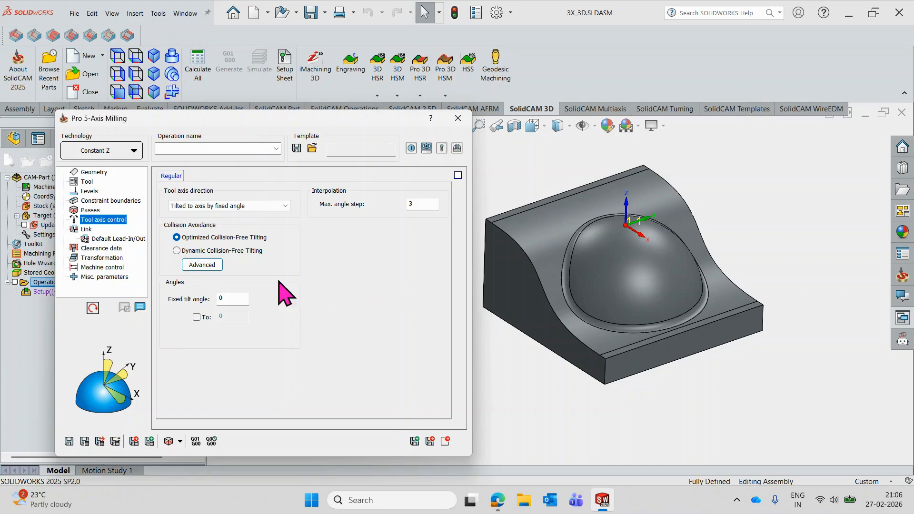
Review the advanced options of Dynamic Collision-Free Tilting and return the collision avoidance to Optimized Collision-Free Tilting.
click(201, 252)
click(204, 266)
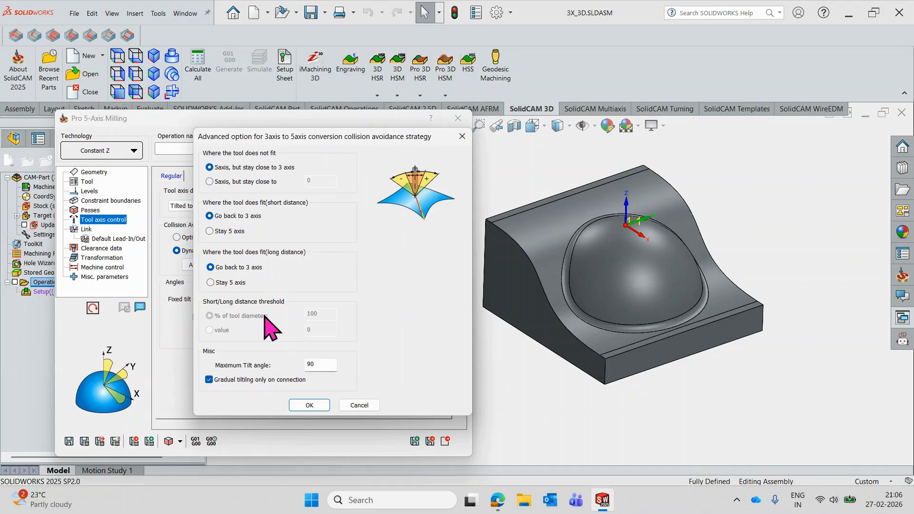
click(371, 405)
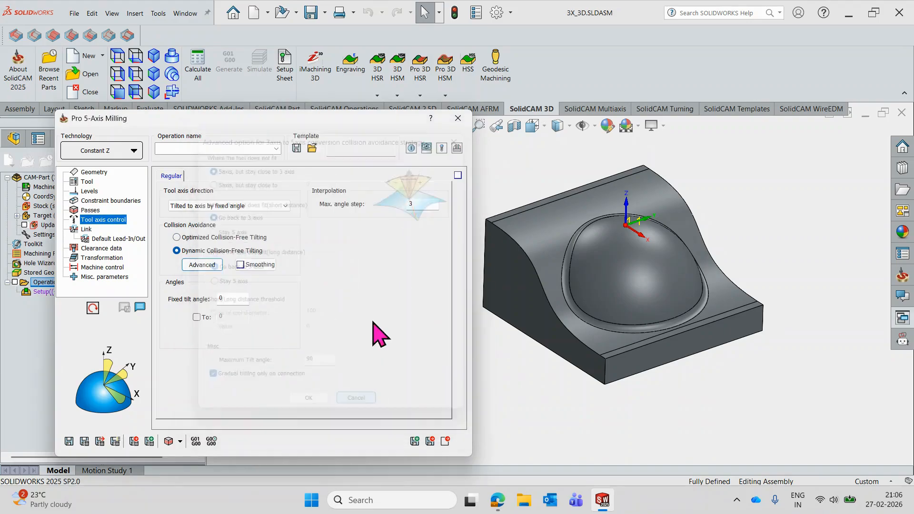
click(185, 238)
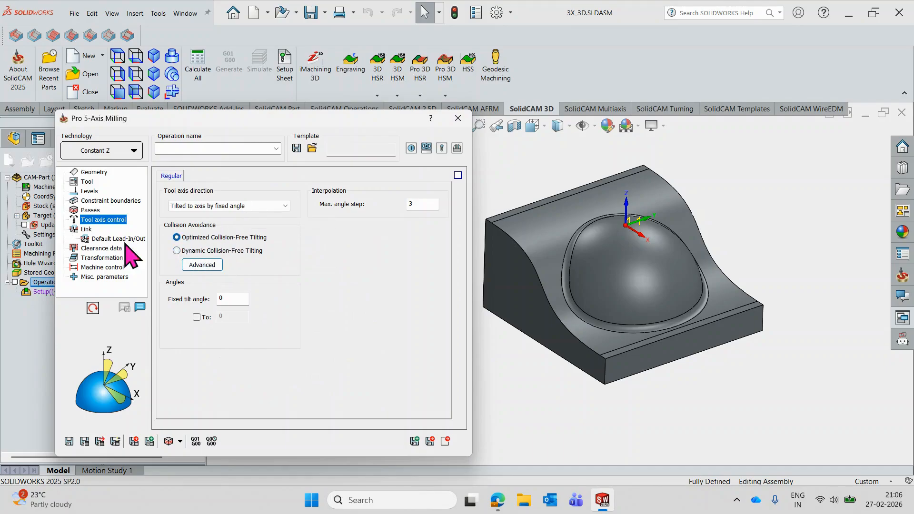
Set the retract mode of the operation's links to Optimized.
click(86, 230)
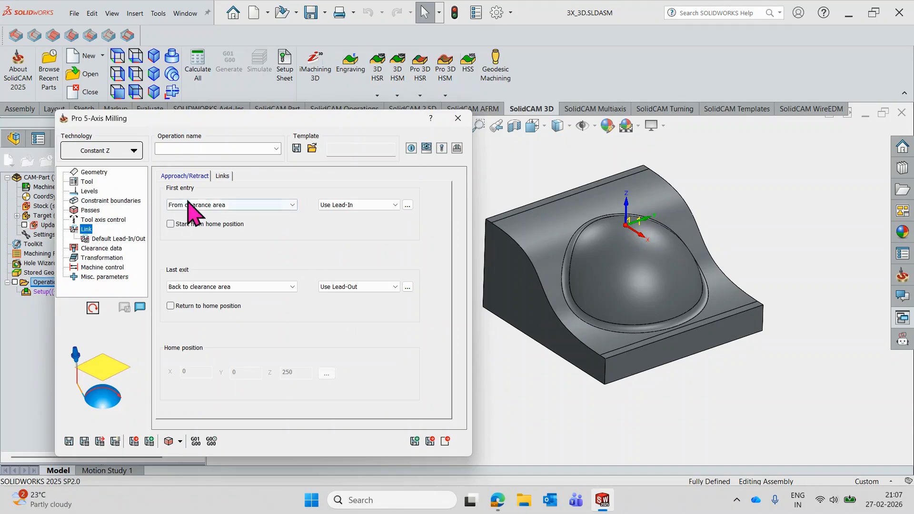
click(223, 176)
click(186, 177)
click(222, 177)
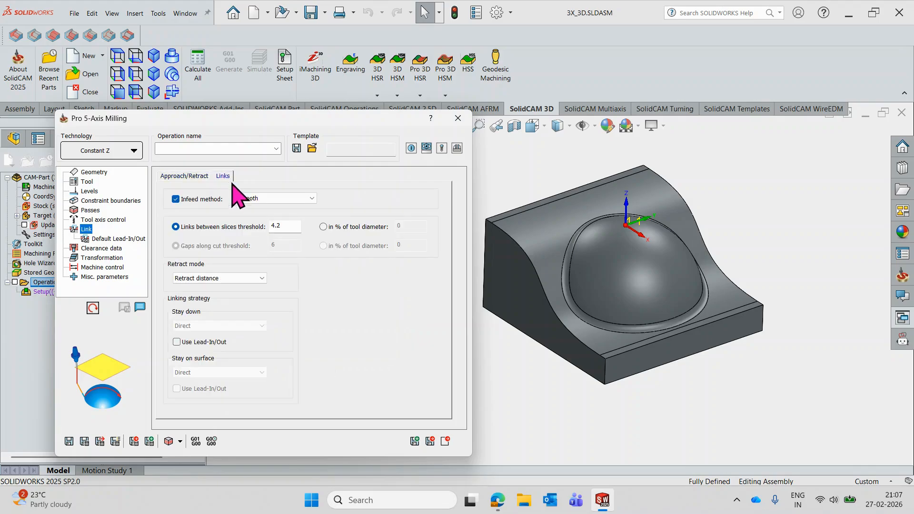
click(253, 278)
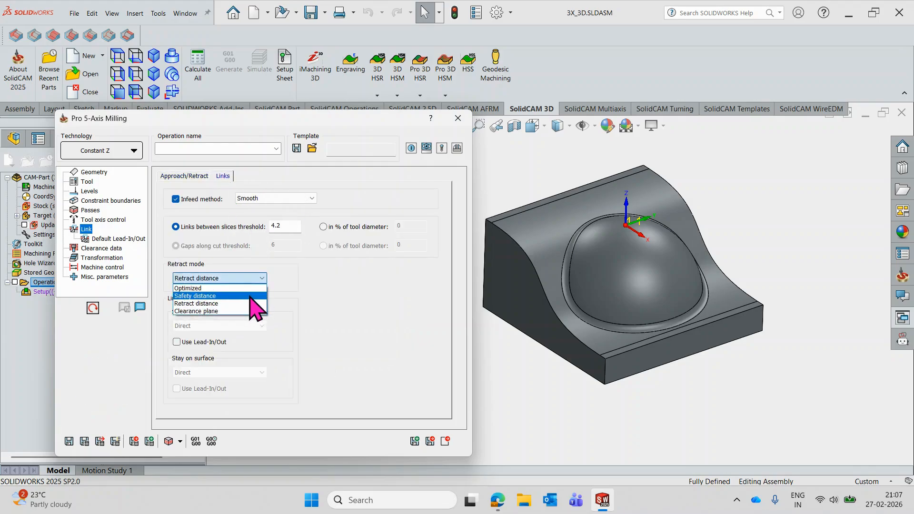
click(251, 289)
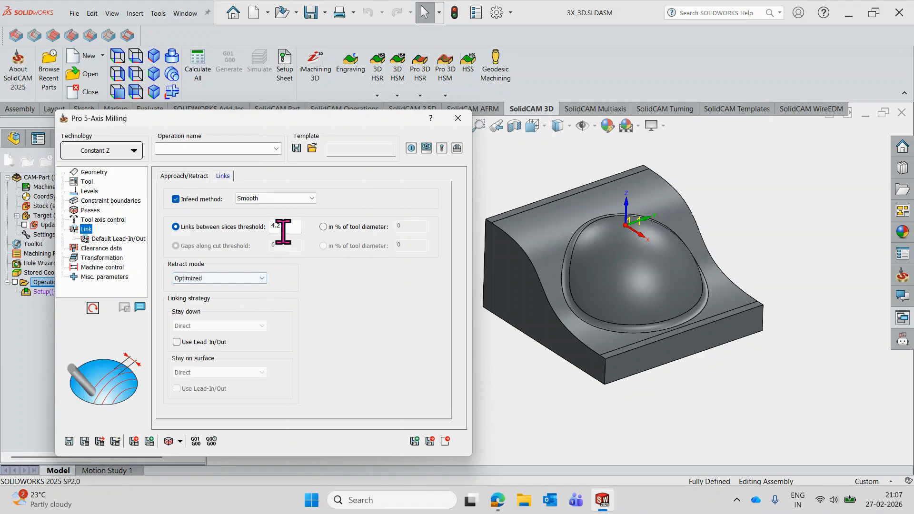
click(184, 175)
Check the tool's data and limit the passes to an angle range of 40 to 90.
click(87, 181)
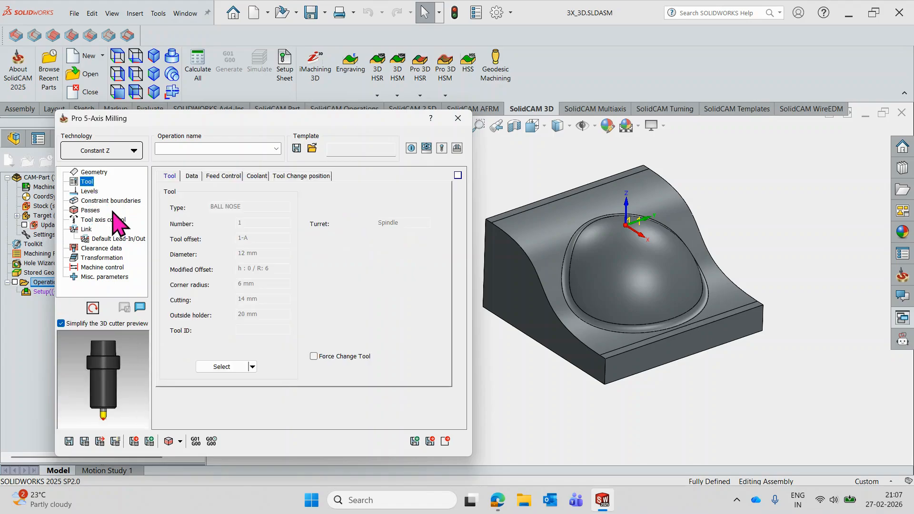
scroll(106, 419, up, 5)
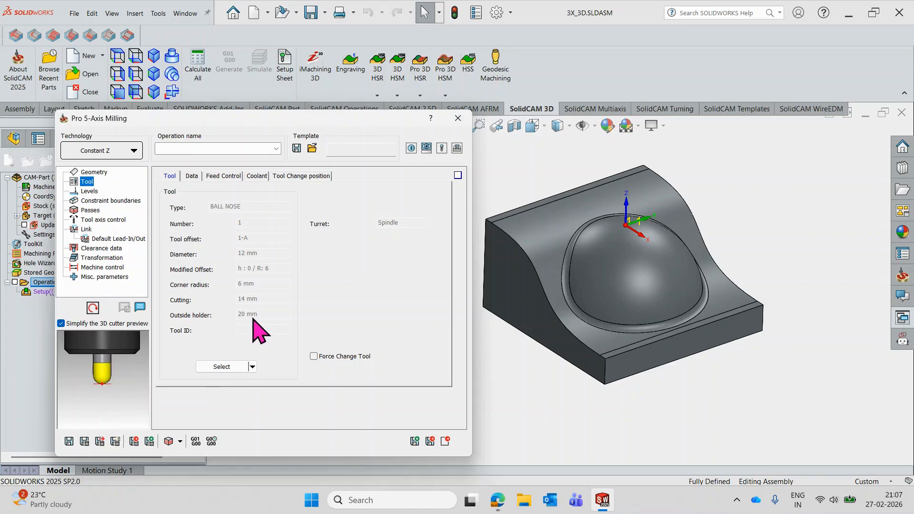
click(91, 211)
click(171, 176)
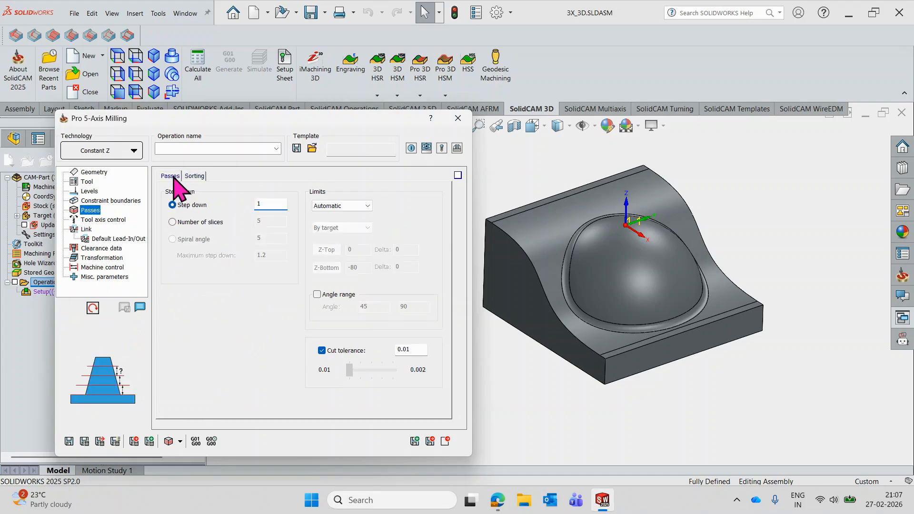
click(317, 294)
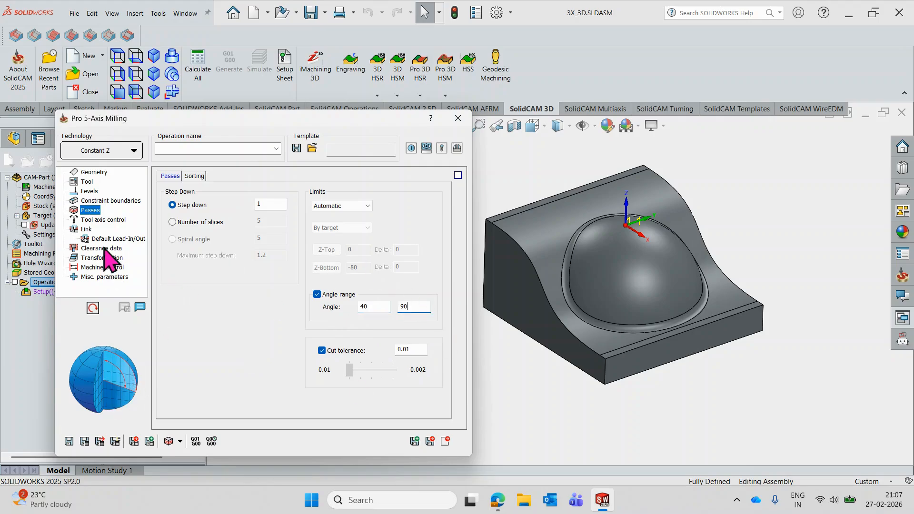
Save and calculate the Constant Z operation with Optimized Collision-Free Tilting and inspect the toolpath around the dome.
click(103, 220)
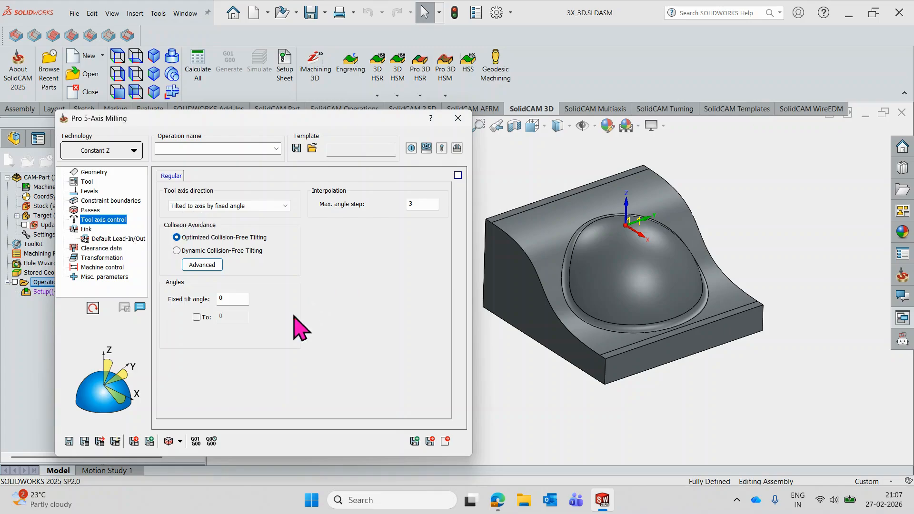
click(77, 445)
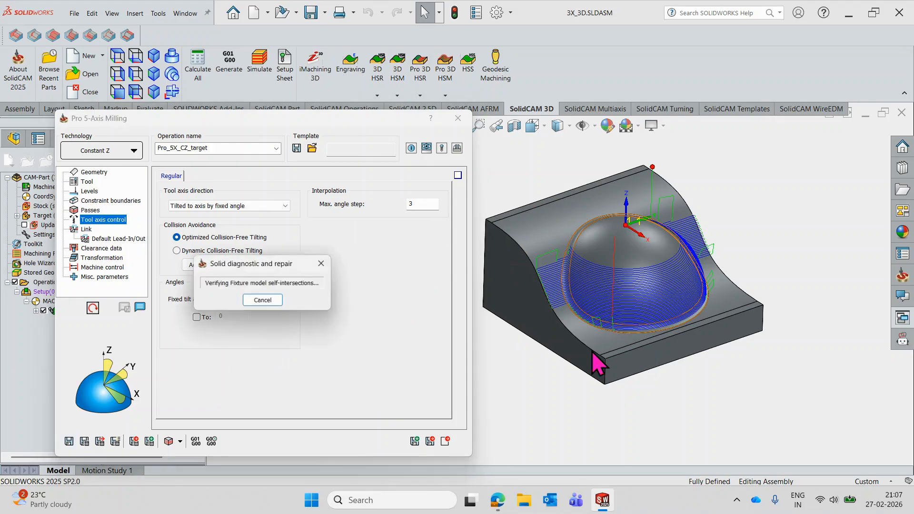
scroll(537, 286, down, 4)
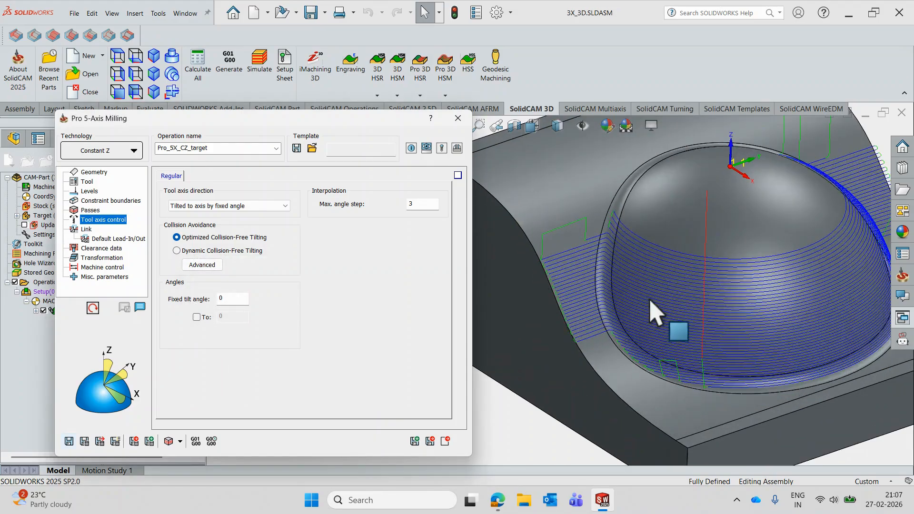
middle_drag(650, 301, 626, 286)
scroll(625, 287, up, 2)
Check the ball nose tool and start the operation's SolidVerify simulation at a reduced speed.
click(87, 182)
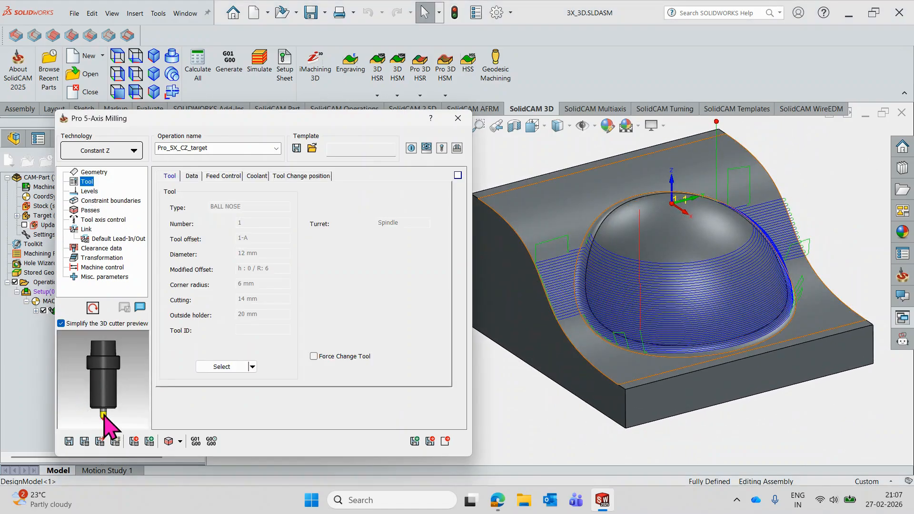
click(169, 441)
click(194, 184)
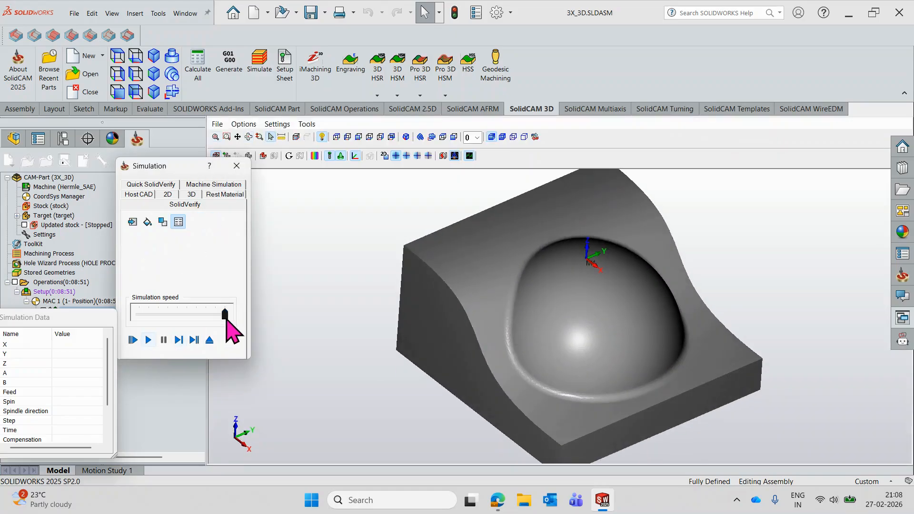
drag(224, 314, 158, 314)
click(148, 340)
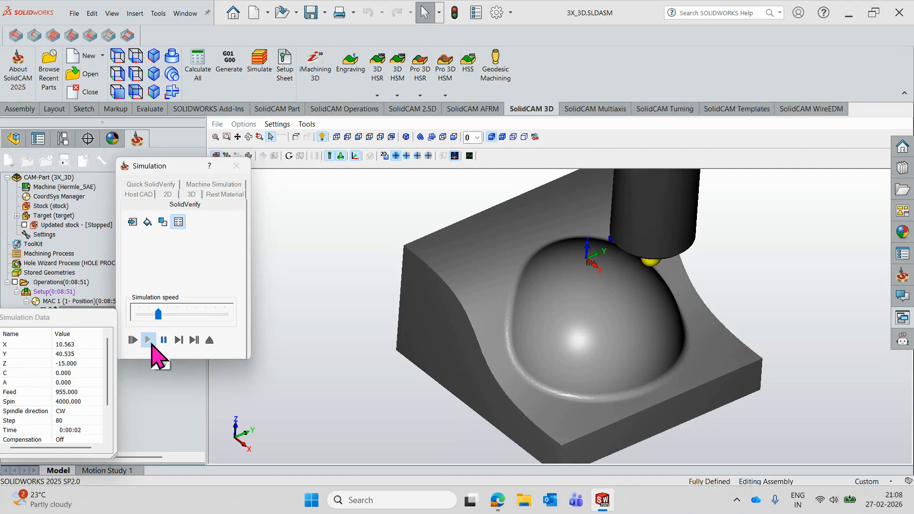
middle_drag(459, 330, 484, 333)
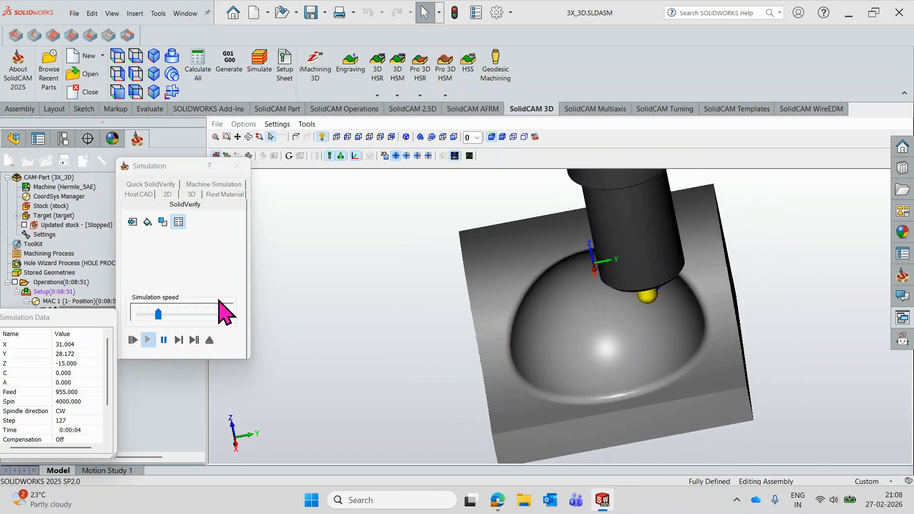
Raise the simulation speed to maximum and watch the tool and holder machine the dome through the last pass.
drag(157, 315, 215, 315)
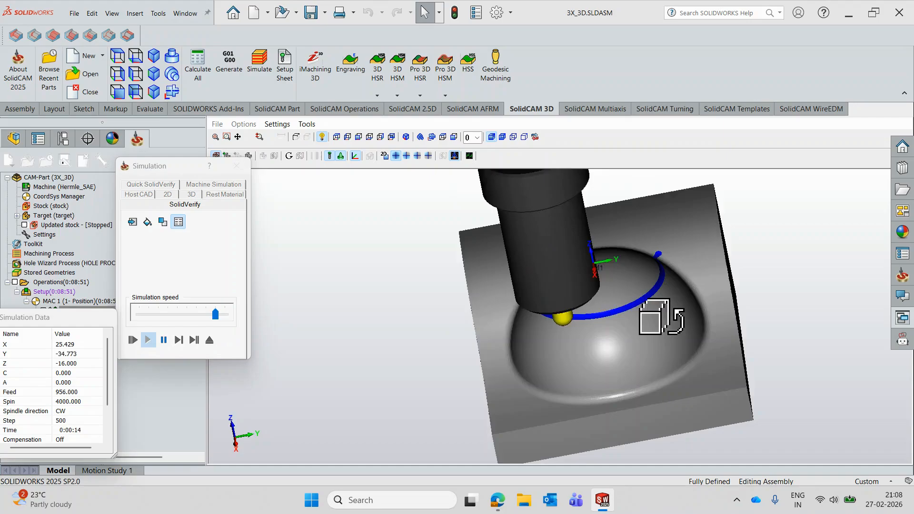
middle_drag(653, 319, 678, 322)
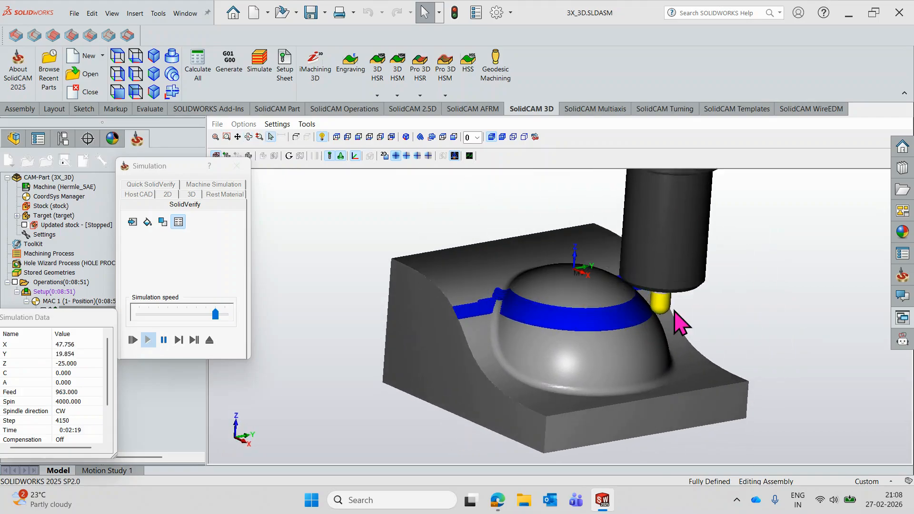
mouse_move(669, 319)
middle_down()
mouse_move(689, 310)
mouse_move(673, 302)
mouse_move(663, 374)
mouse_move(666, 314)
middle_up()
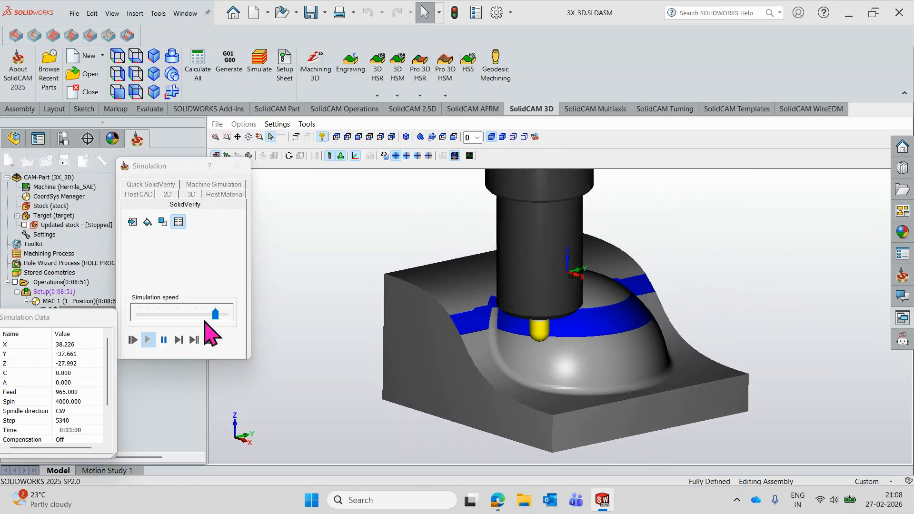
drag(215, 314, 225, 315)
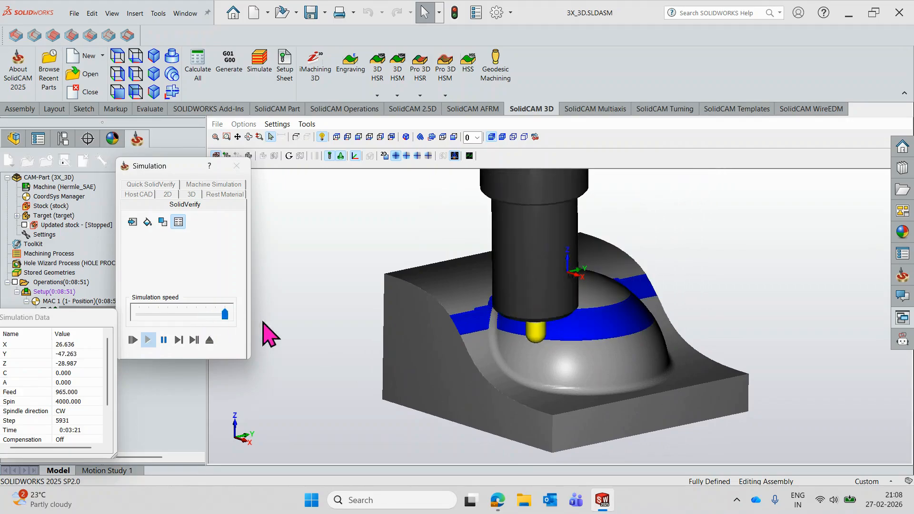
middle_drag(632, 322, 550, 337)
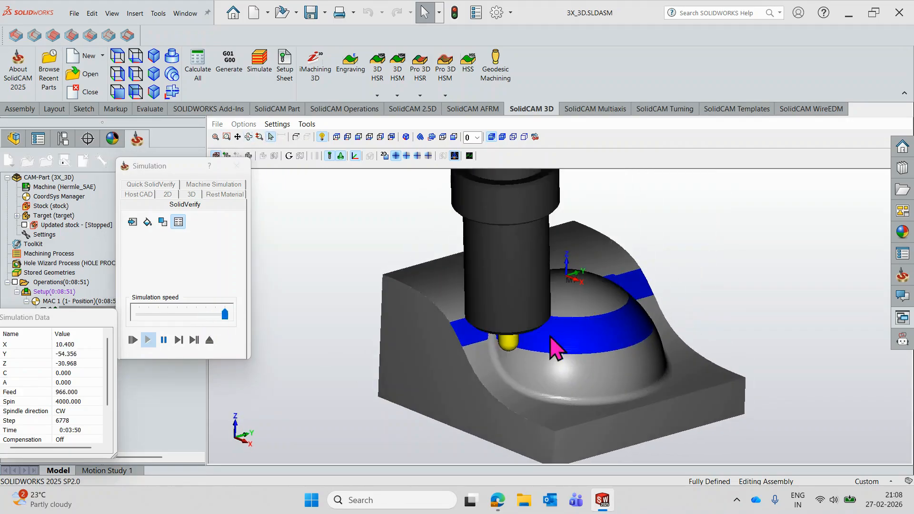
middle_drag(495, 350, 556, 337)
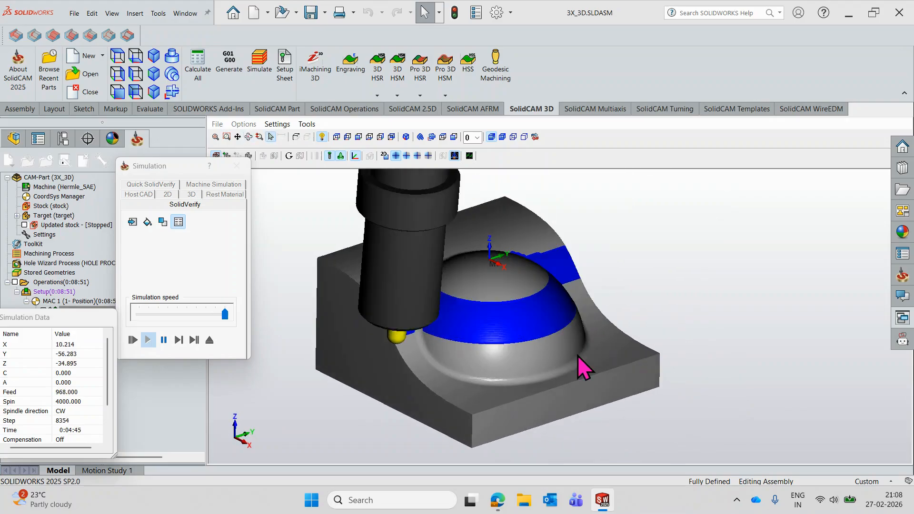
scroll(556, 335, up, 2)
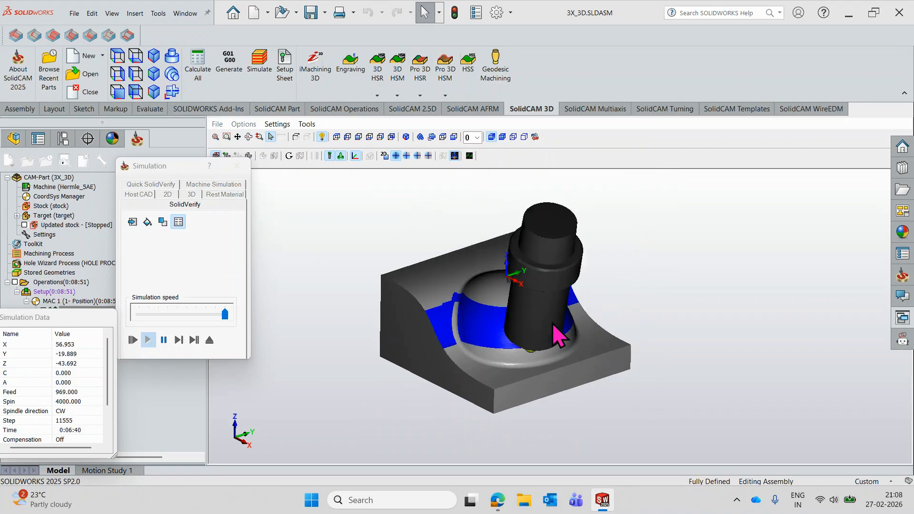
middle_drag(553, 324, 569, 333)
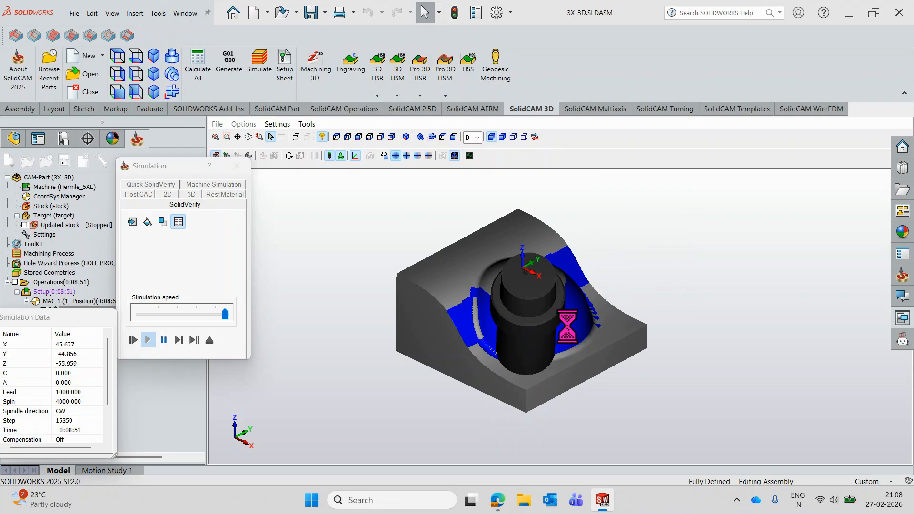
mouse_move(568, 338)
middle_down()
mouse_move(575, 333)
mouse_move(560, 333)
mouse_move(580, 328)
mouse_move(547, 323)
mouse_move(579, 310)
mouse_move(566, 326)
middle_up()
Compare the machined stock with the target model, inspect the dome's deviation colours, and exit the SolidVerify simulation.
click(314, 156)
click(698, 157)
scroll(565, 320, down, 3)
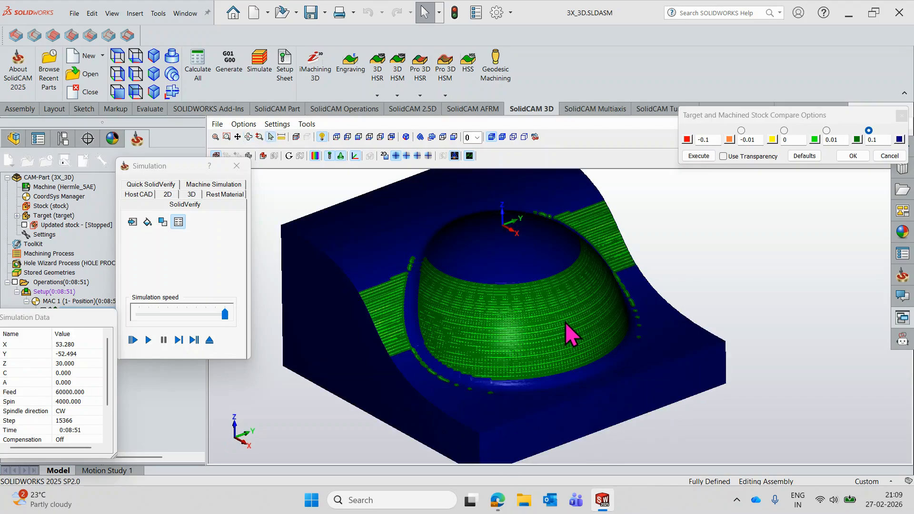
click(209, 340)
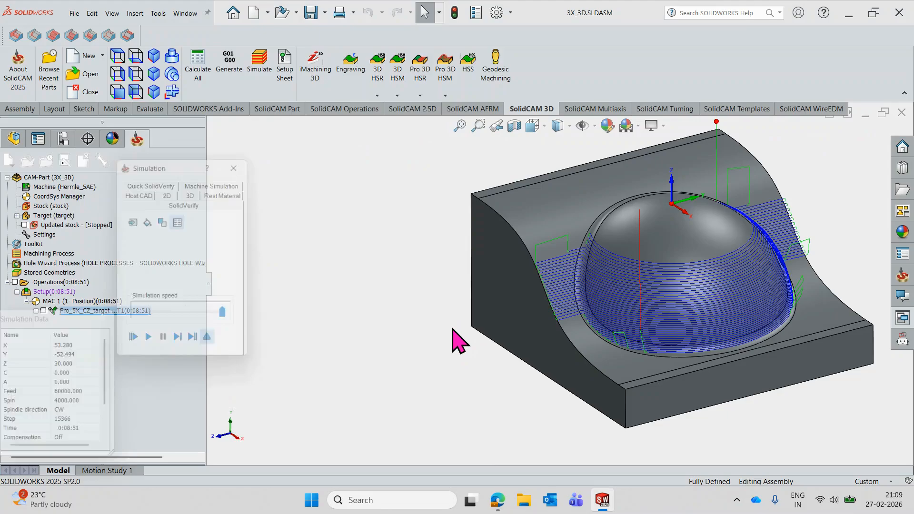
Open the Machine Simulation of the Constant Z operation and run it with the whole machine in view.
click(170, 442)
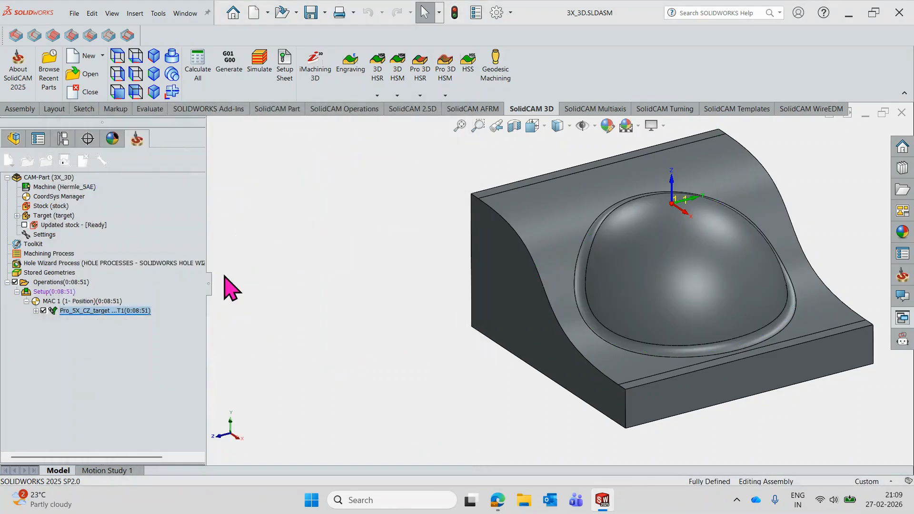
click(220, 196)
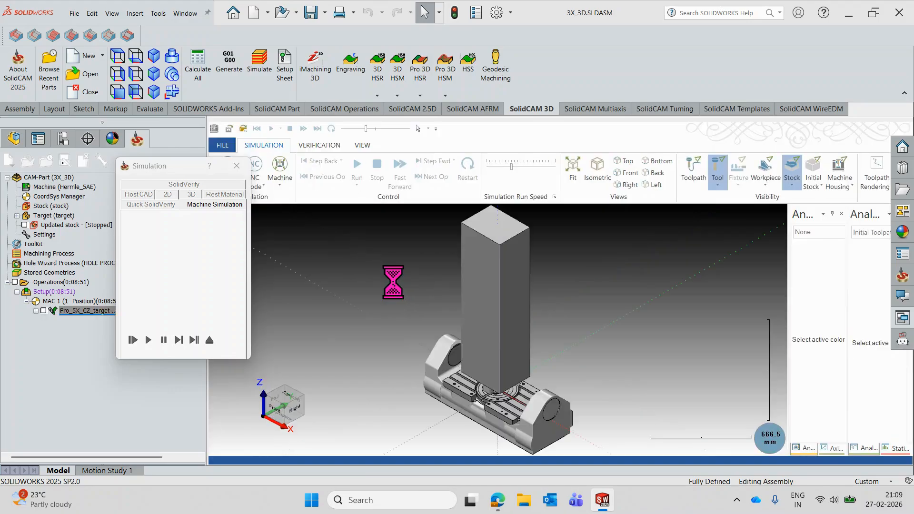
scroll(492, 367, up, 5)
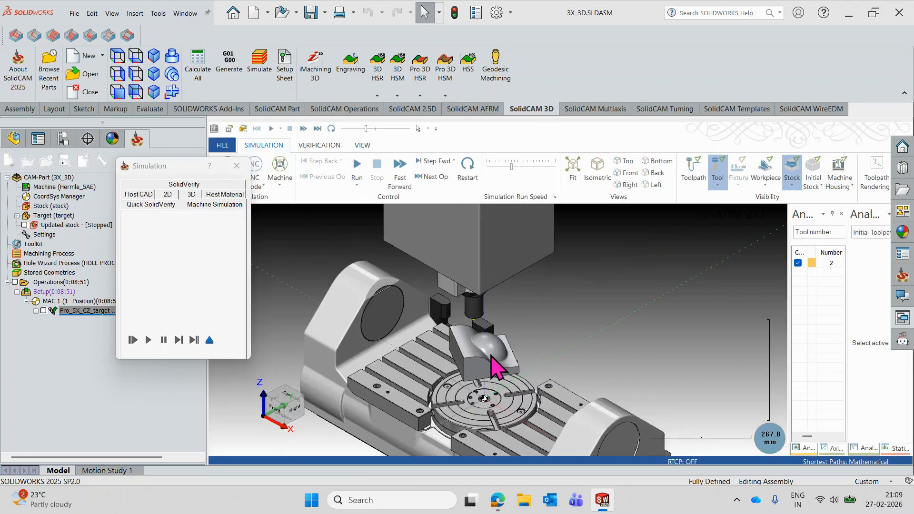
scroll(491, 354, down, 3)
middle_drag(496, 333, 600, 308)
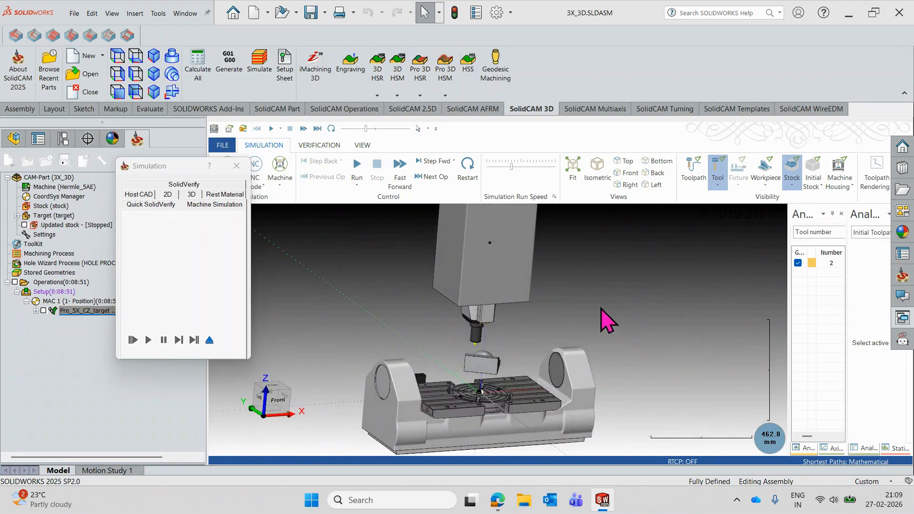
click(358, 174)
scroll(481, 387, up, 4)
scroll(502, 339, down, 4)
middle_drag(502, 340, 509, 346)
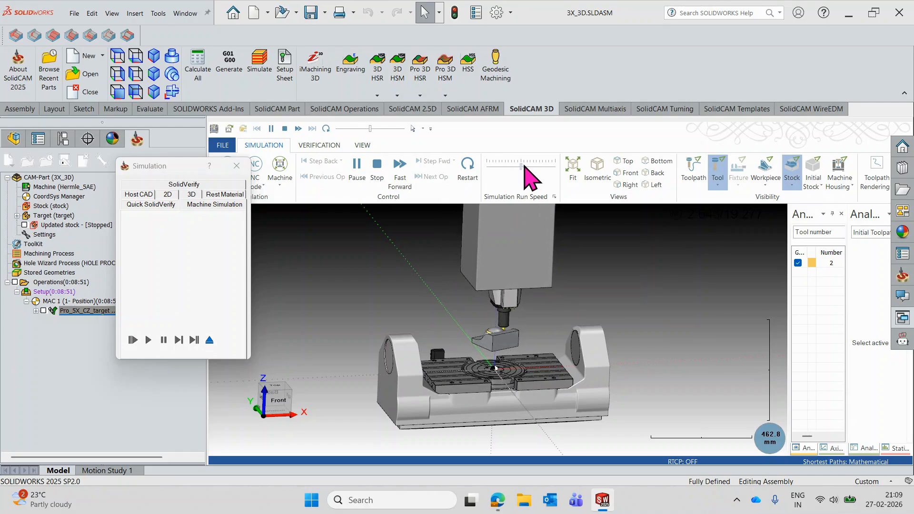
Examine the tool, dome and rotary table motion close up, with the whole machine and from the front, at a higher run speed.
scroll(507, 325, up, 10)
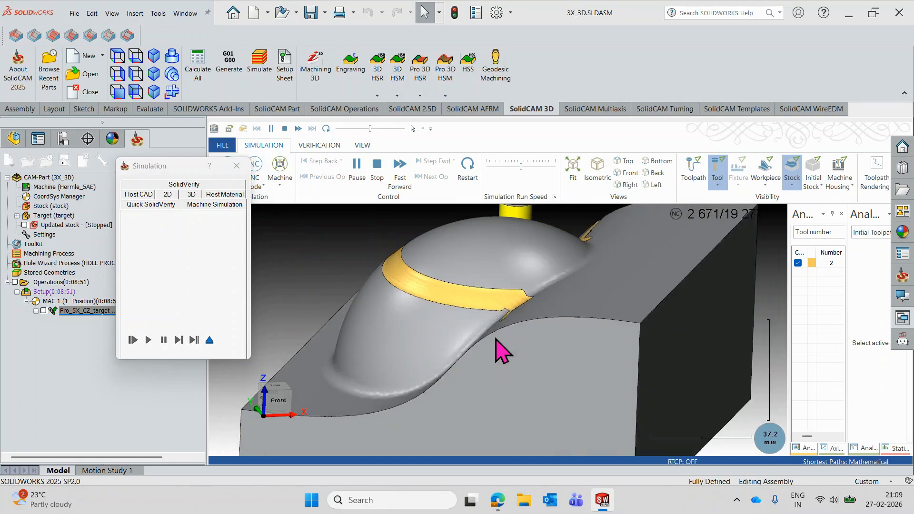
scroll(498, 347, down, 8)
scroll(500, 348, up, 3)
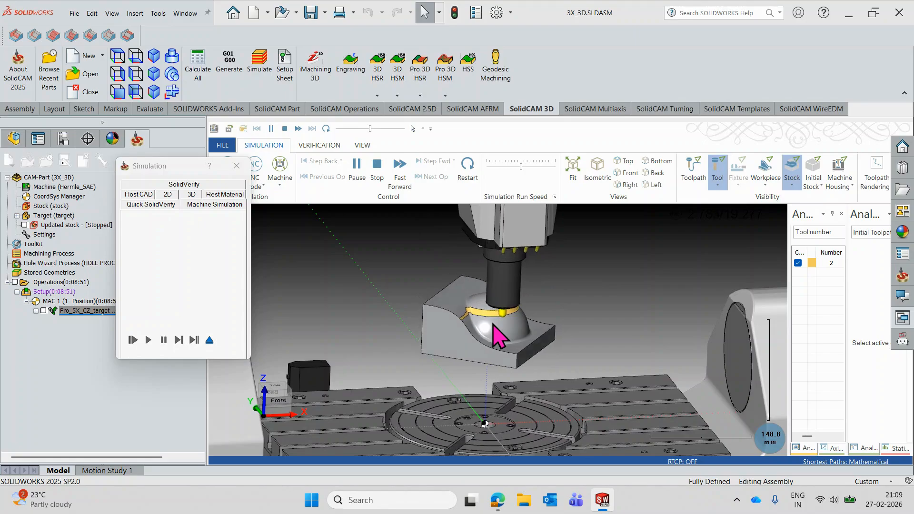
scroll(495, 335, down, 5)
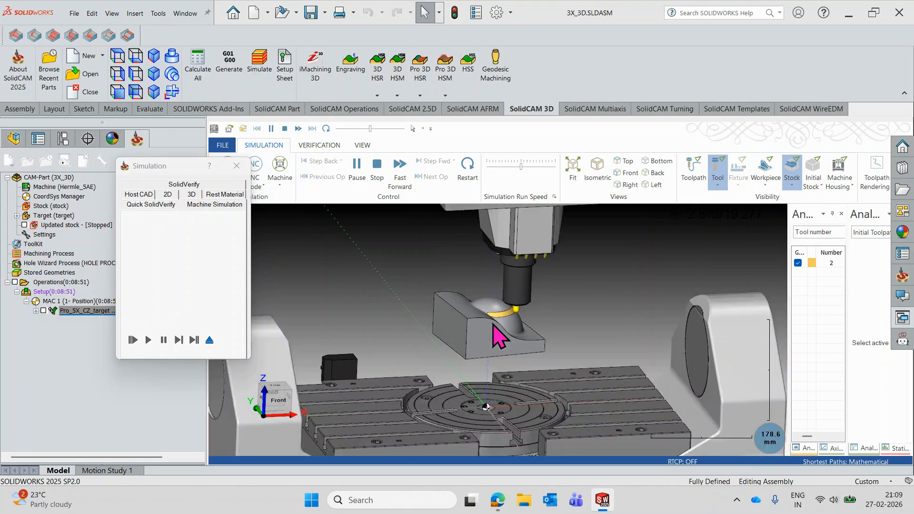
scroll(512, 304, down, 1)
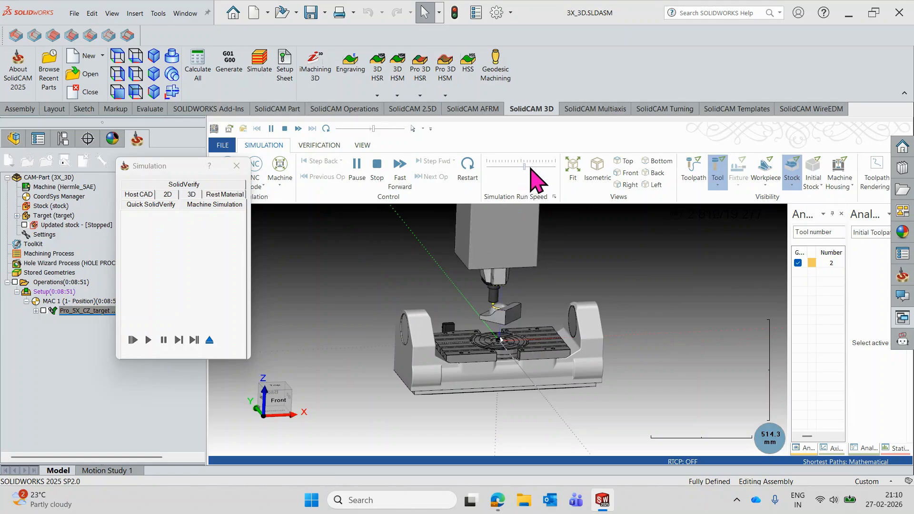
scroll(525, 328, up, 3)
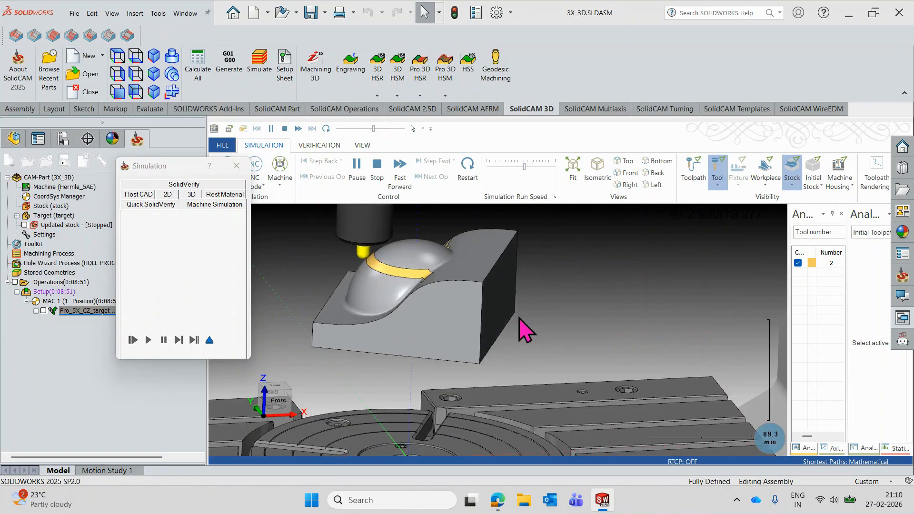
scroll(525, 329, down, 1)
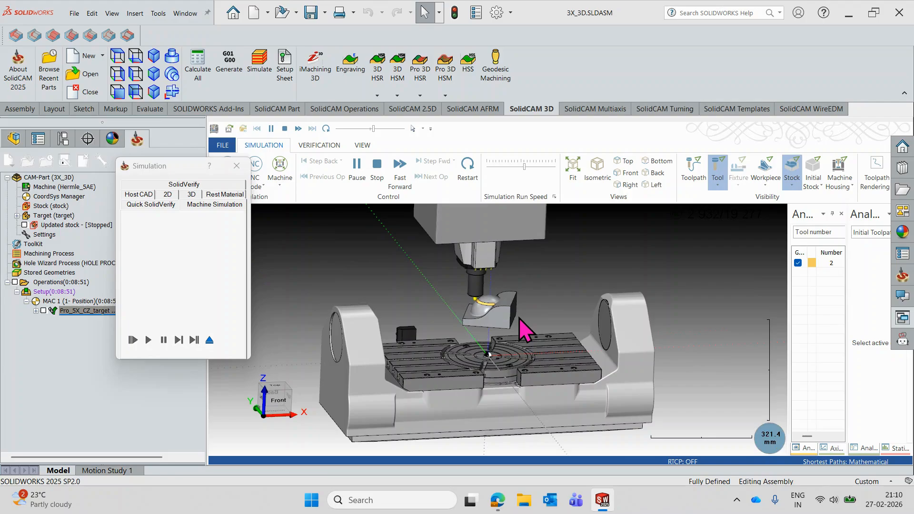
click(629, 173)
scroll(497, 309, up, 5)
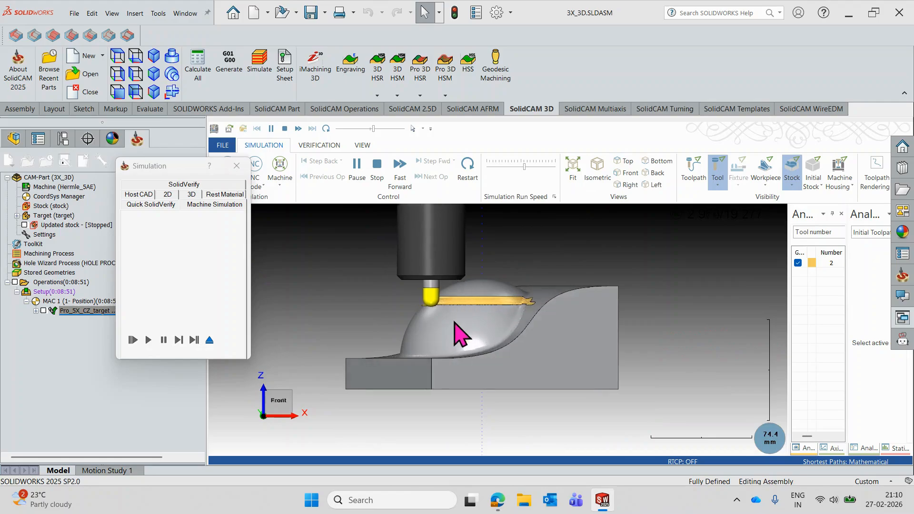
scroll(478, 327, down, 3)
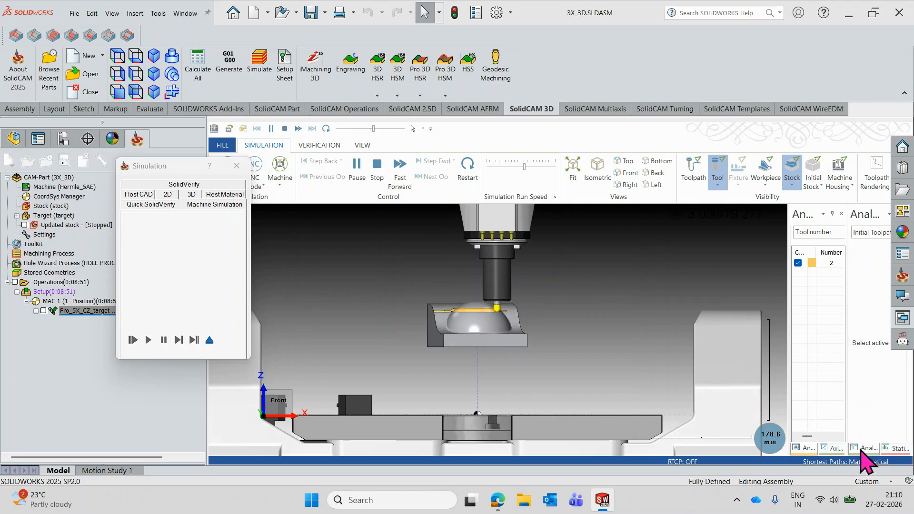
Show Axis Control in a widened pane, check the machine axis values during the run, and exit the machine simulation.
click(832, 448)
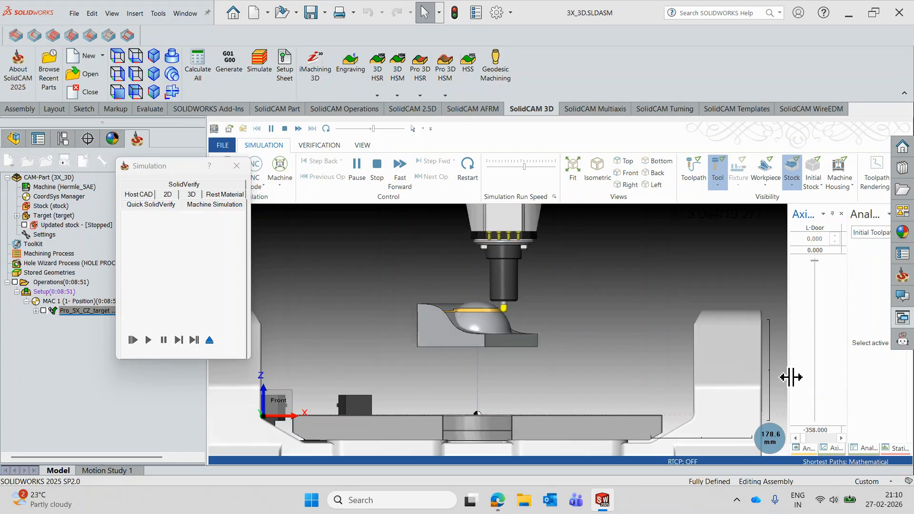
drag(791, 376, 507, 363)
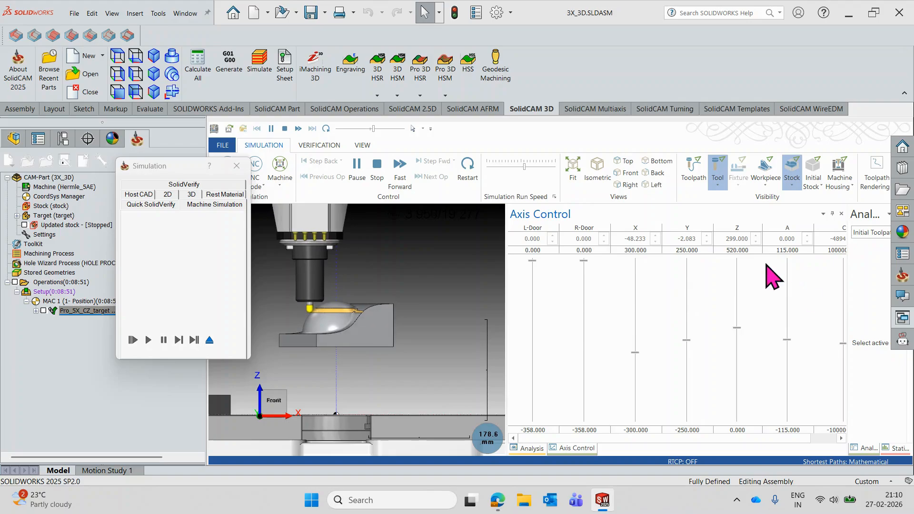
click(210, 339)
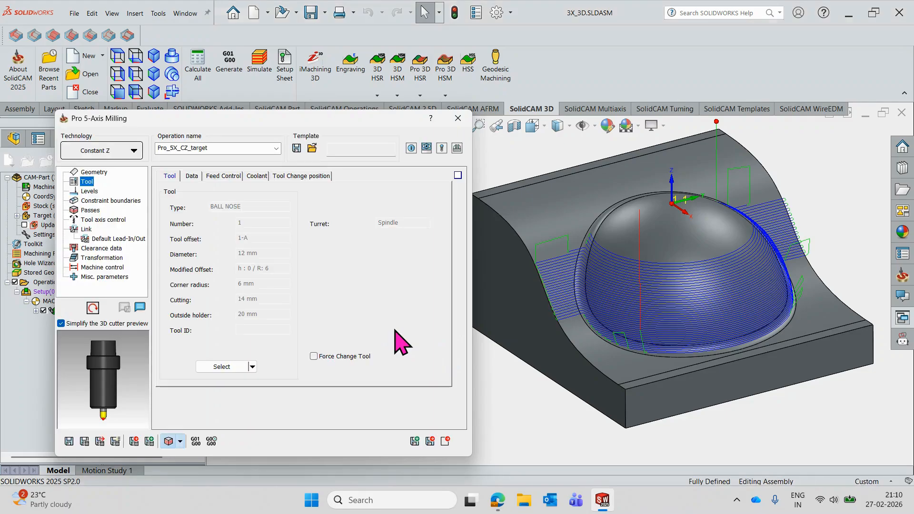
Inspect the toolpath on the dome, close the Pro 5-Axis Milling operation and display the SolidCAM Multiaxis commands.
mouse_move(591, 302)
middle_down()
mouse_move(583, 285)
mouse_move(547, 276)
mouse_move(618, 273)
middle_up()
scroll(618, 273, up, 3)
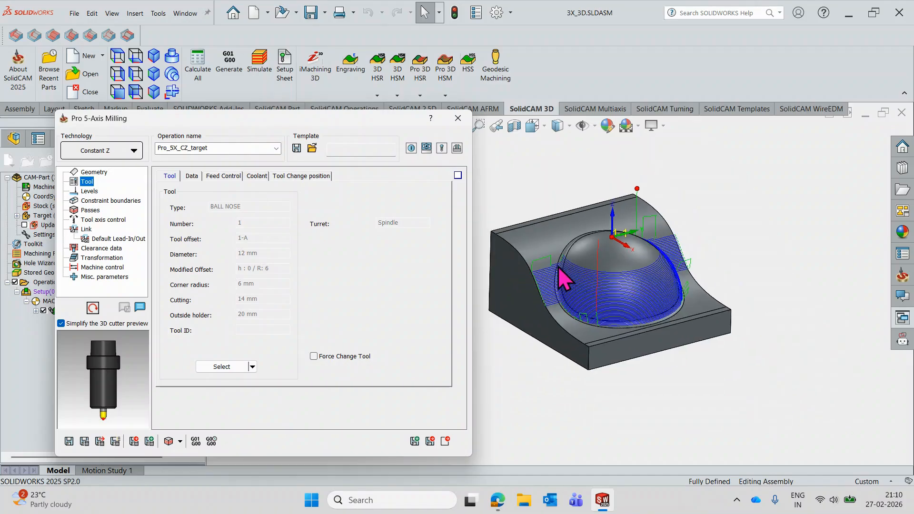
scroll(533, 254, down, 3)
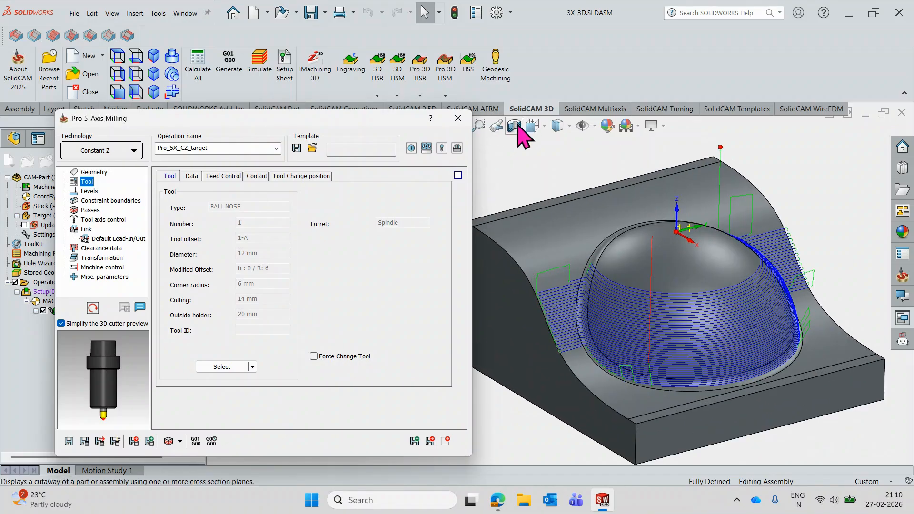
click(456, 119)
click(580, 110)
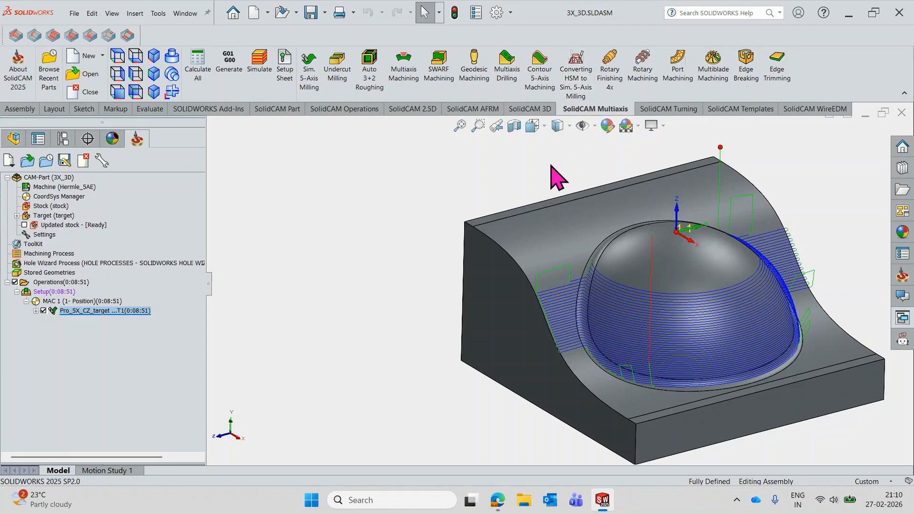
scroll(586, 288, up, 2)
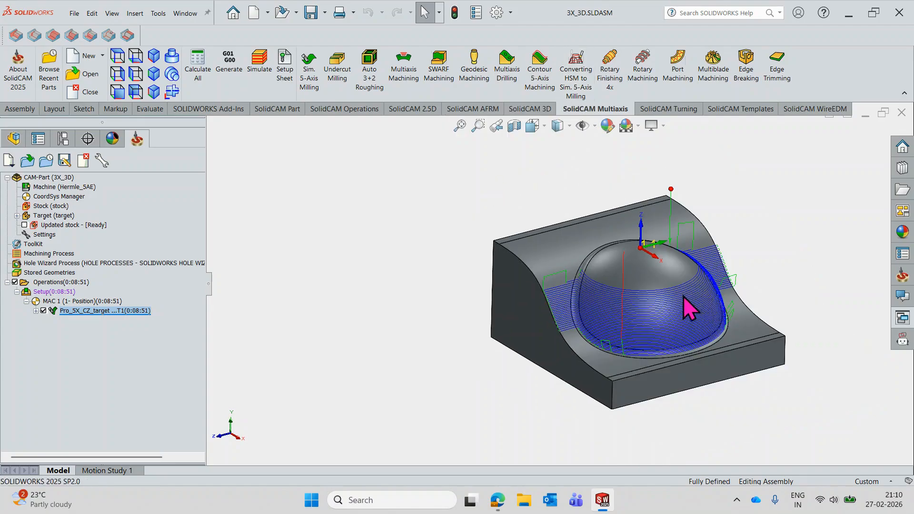
scroll(684, 296, down, 2)
mouse_move(648, 322)
middle_down()
mouse_move(636, 373)
mouse_move(648, 326)
middle_up()
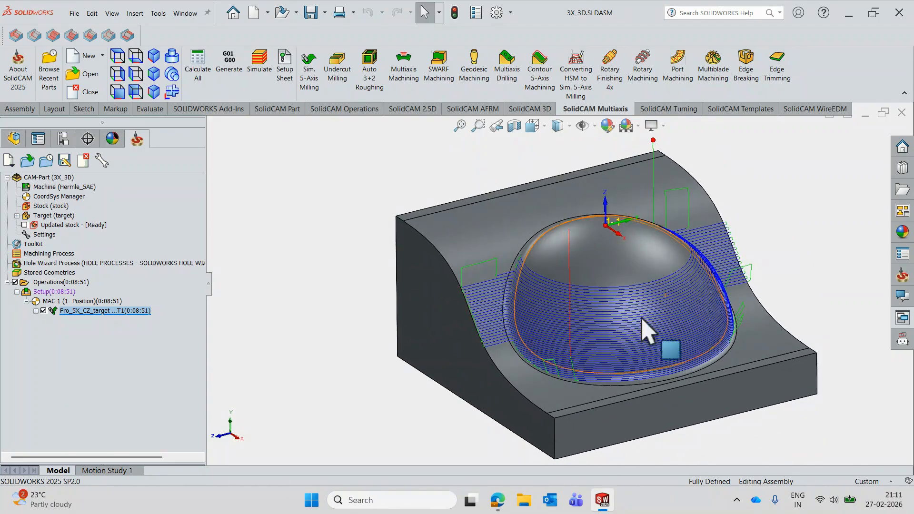
Create a copy of the Constant Z operation and set the copy's technology to Linear.
double_click(55, 315)
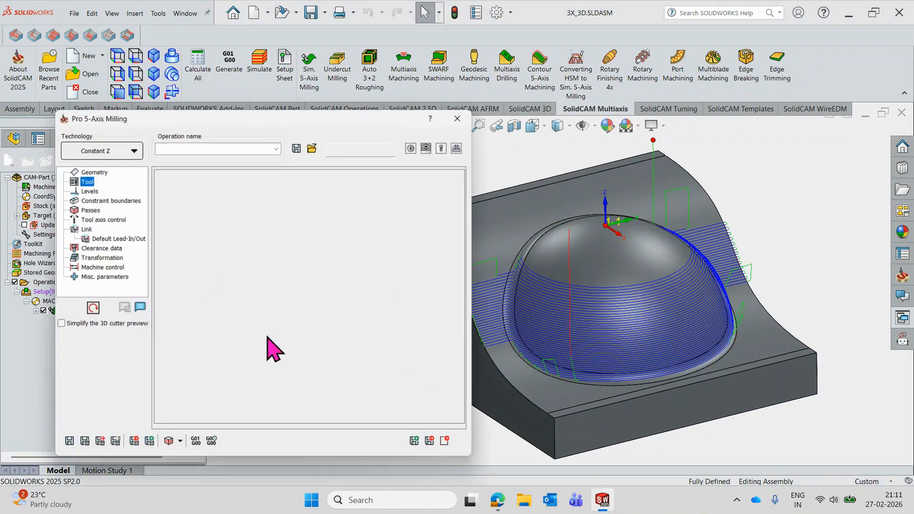
click(415, 441)
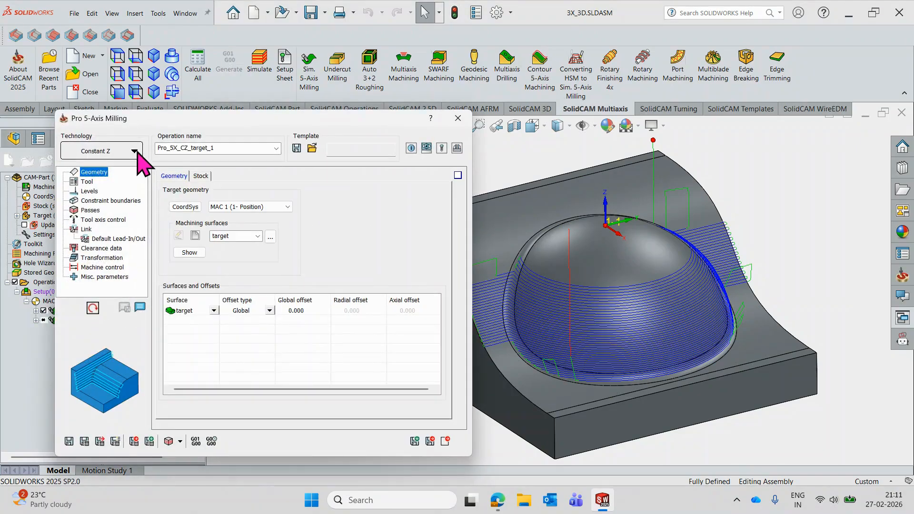
click(135, 152)
click(126, 190)
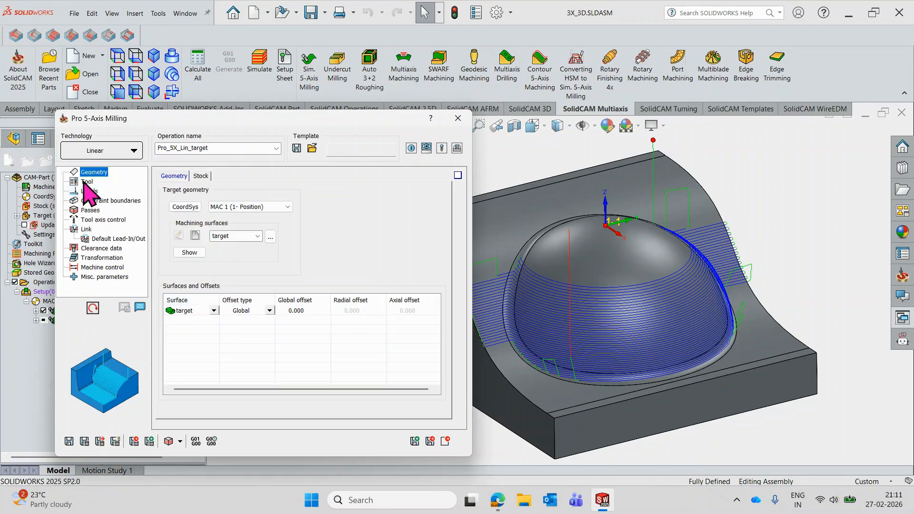
Check the Linear operation's tool, passes angle range and advanced automatic tilting options, and save and calculate the operation.
click(87, 182)
click(89, 210)
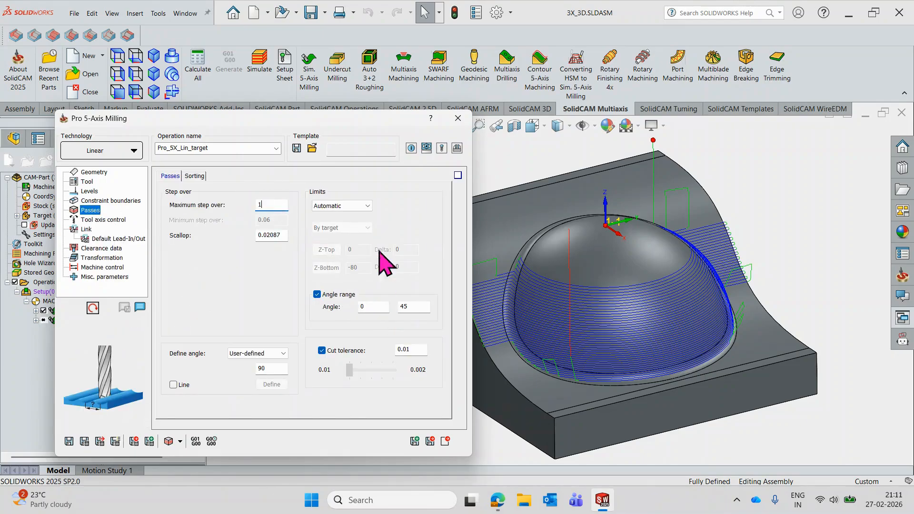
click(364, 306)
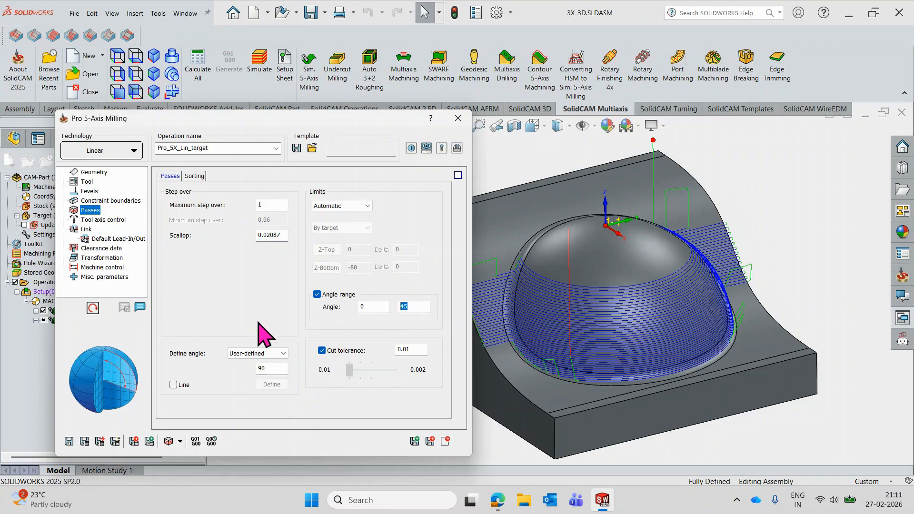
click(105, 220)
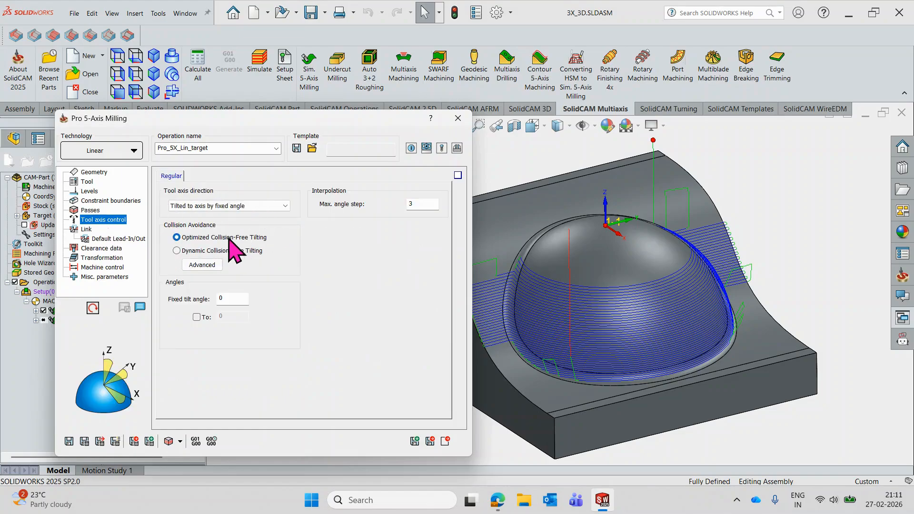
click(202, 265)
click(445, 307)
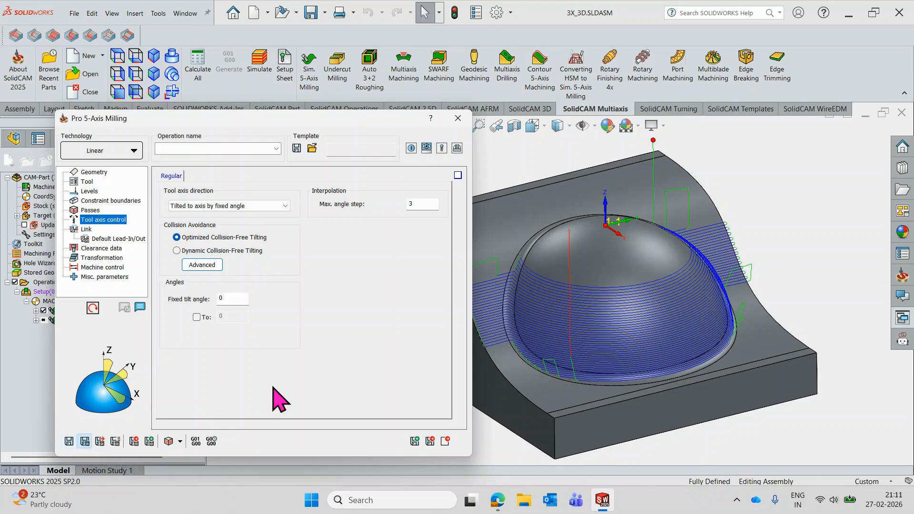
click(84, 441)
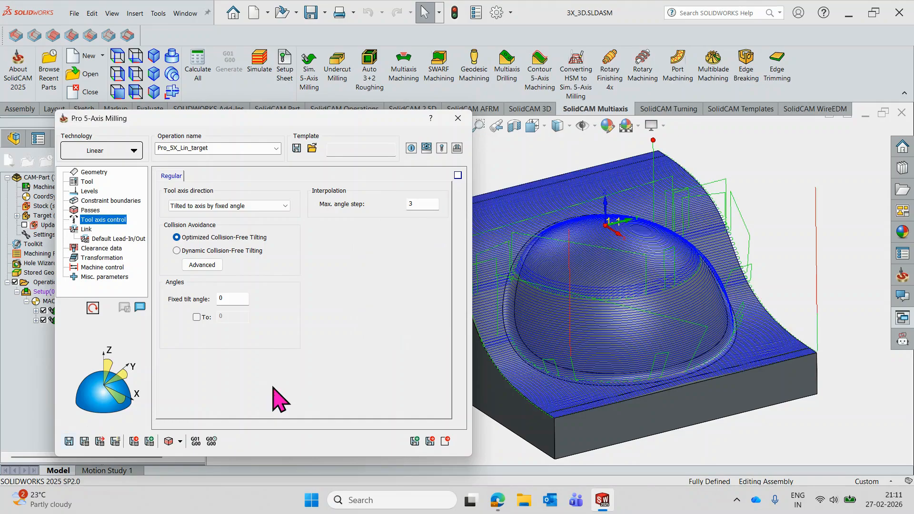
Hide the Constant Z toolpath and inspect the Linear passes on the dome top and the surrounding curved surface.
scroll(581, 367, up, 3)
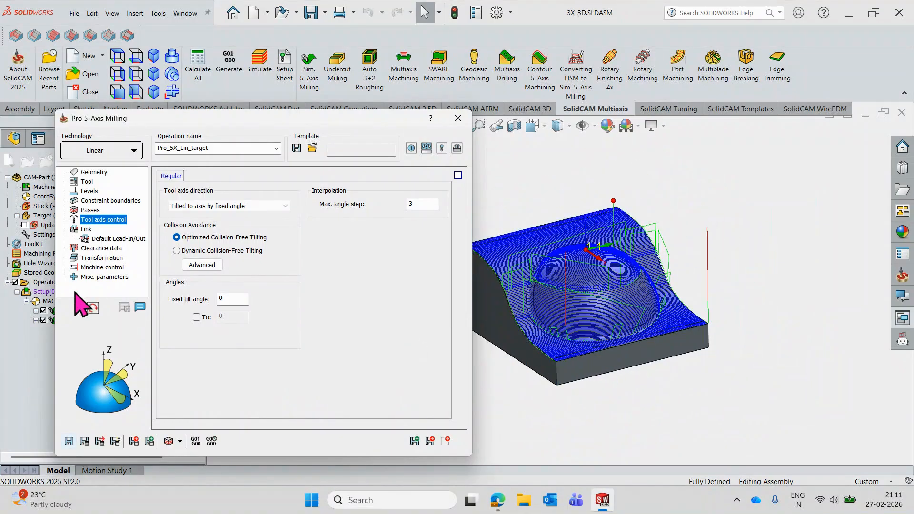
click(44, 310)
scroll(512, 286, down, 5)
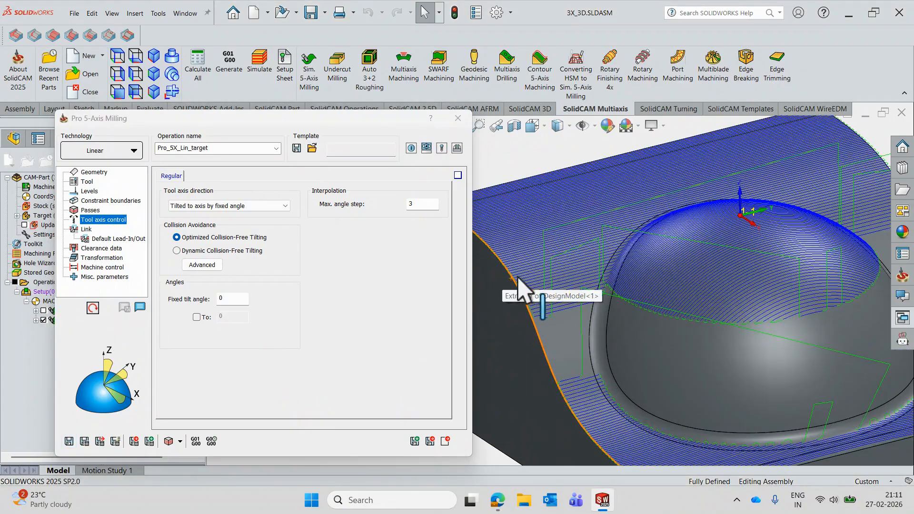
scroll(716, 305, down, 4)
middle_drag(716, 303, 754, 364)
scroll(754, 364, up, 5)
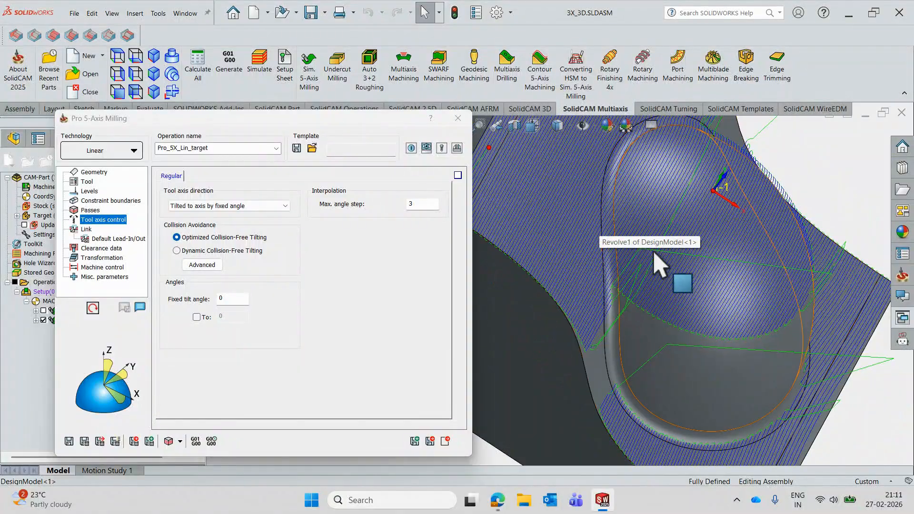
middle_drag(577, 221, 630, 220)
middle_drag(661, 357, 648, 325)
scroll(567, 302, up, 5)
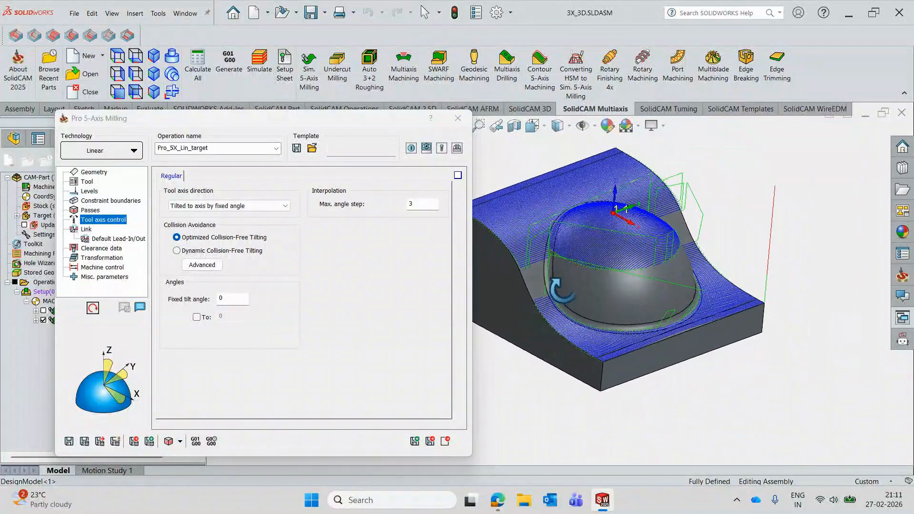
scroll(549, 282, down, 3)
mouse_move(604, 296)
middle_down()
mouse_move(586, 298)
mouse_move(595, 300)
middle_up()
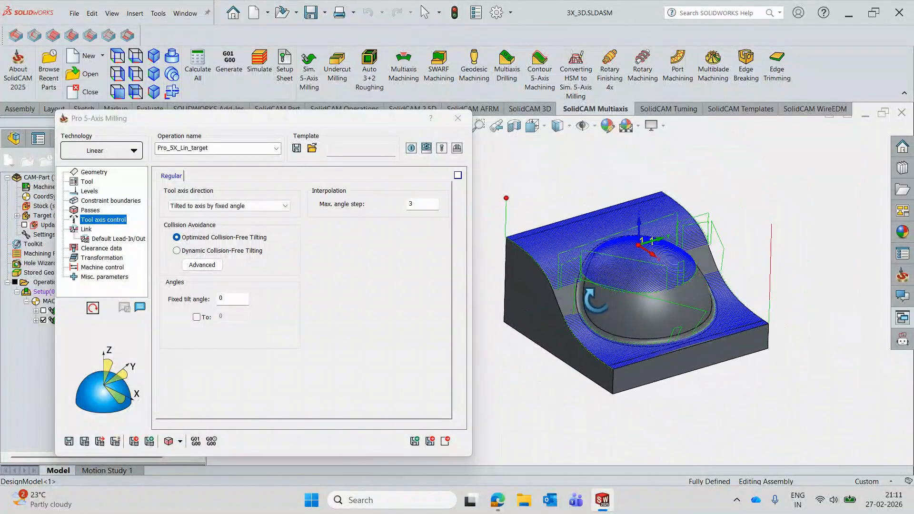
Check the ball nose tool, run the SolidVerify simulation of the Linear operation and watch the tool tilt around the dome.
click(86, 183)
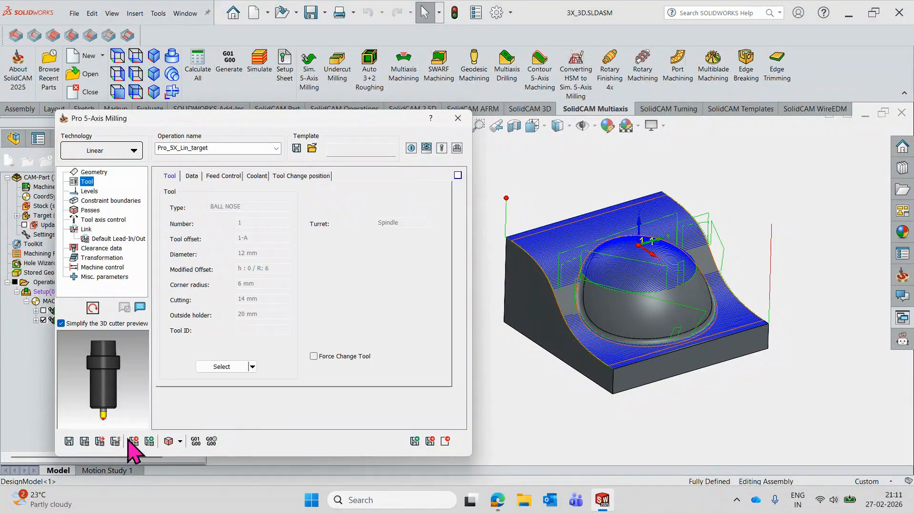
click(171, 442)
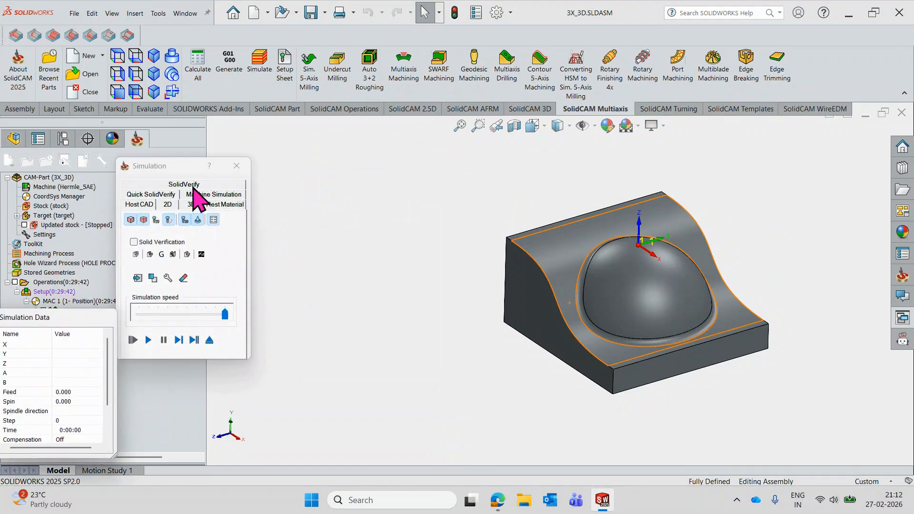
click(186, 184)
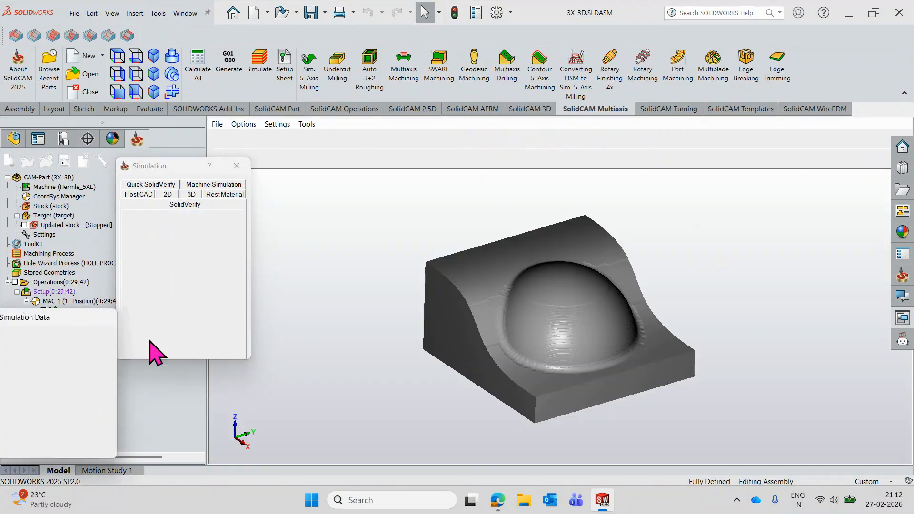
click(148, 339)
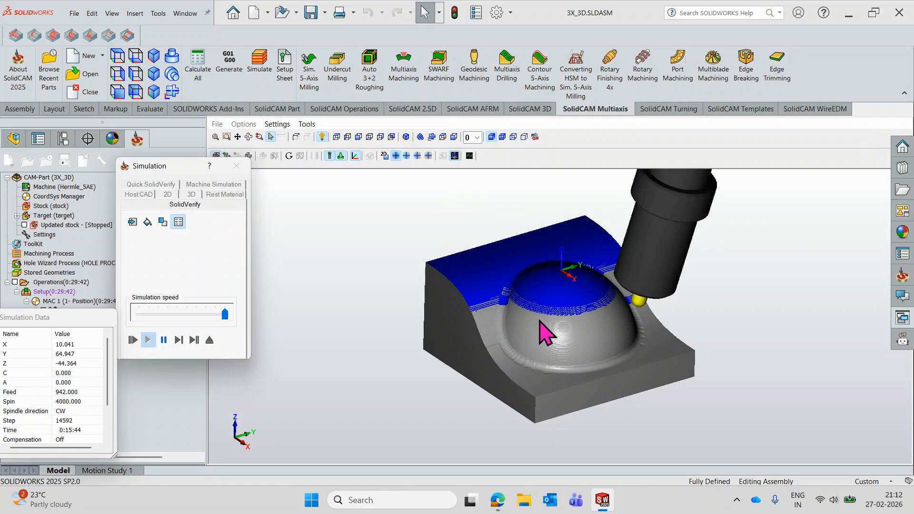
middle_drag(540, 328, 629, 332)
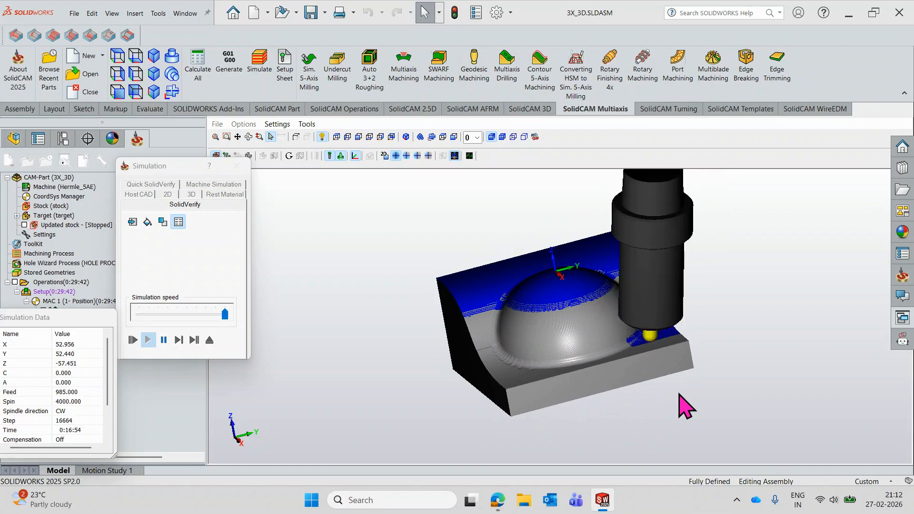
middle_drag(684, 404, 648, 336)
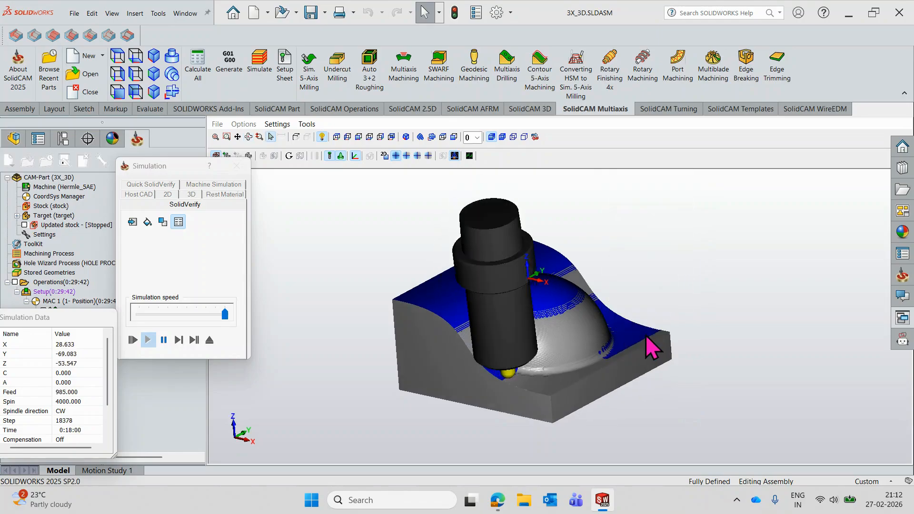
middle_drag(608, 366, 583, 364)
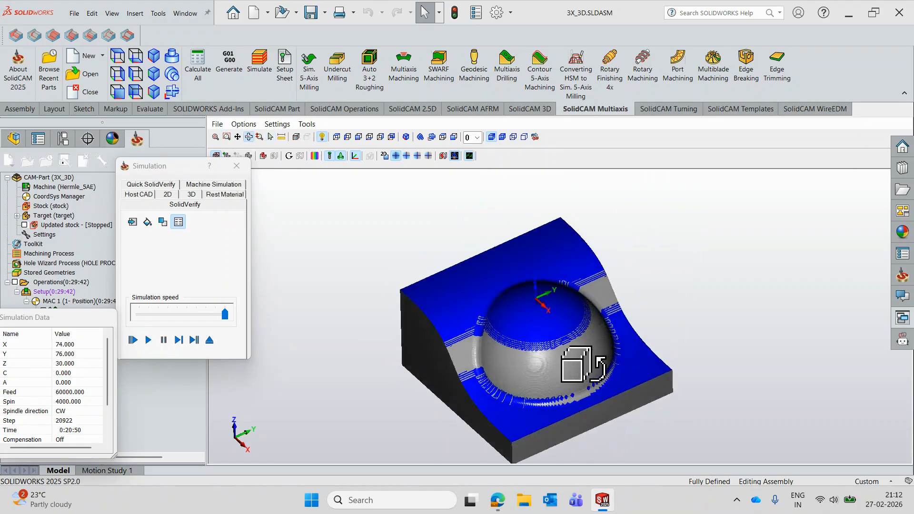
Compare the machined stock with the target part and examine the deviation colours on the dome and curved surface.
scroll(591, 366, up, 3)
click(314, 156)
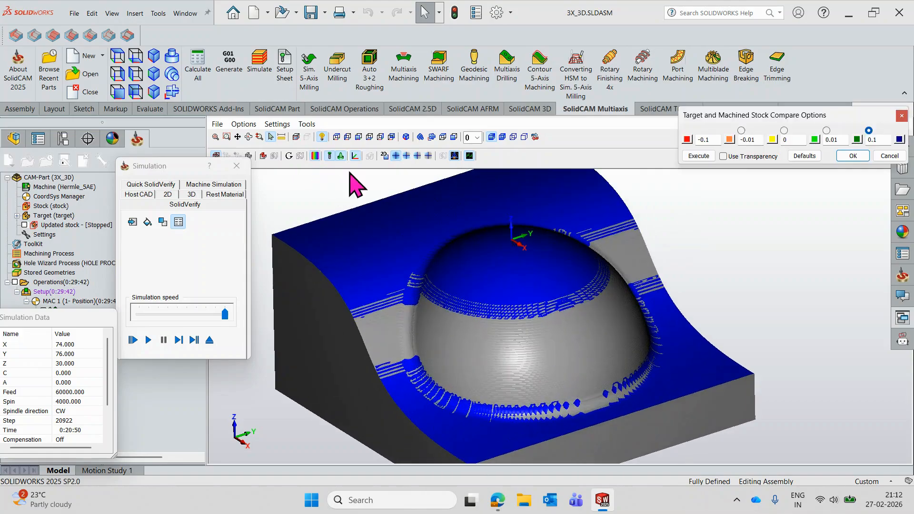
click(696, 156)
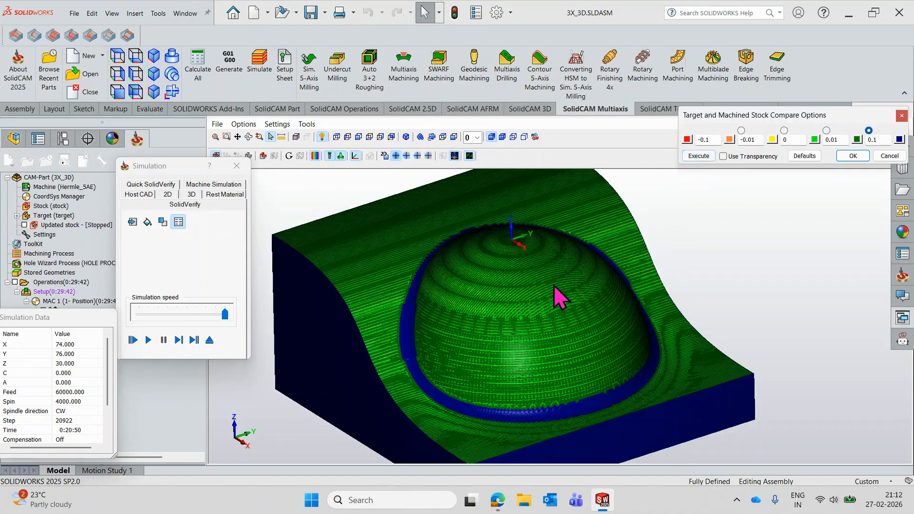
scroll(554, 285, down, 2)
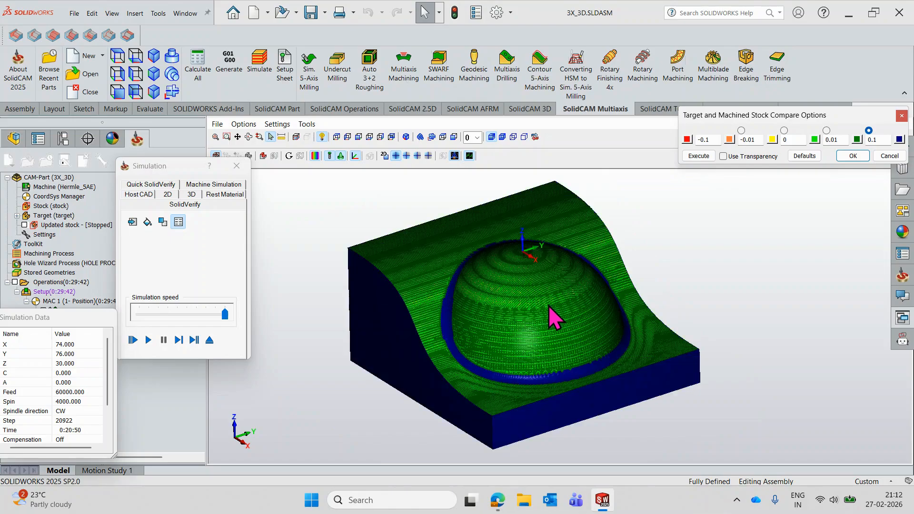
middle_drag(550, 307, 548, 306)
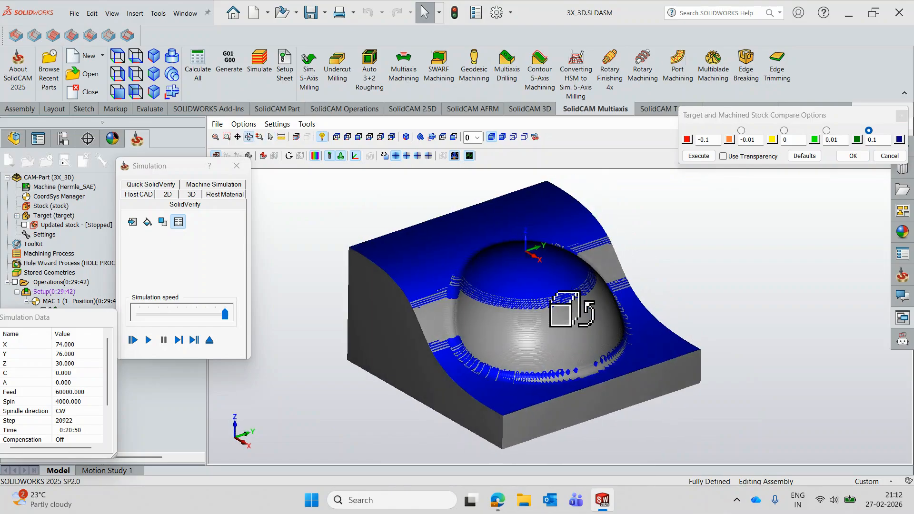
middle_drag(608, 330, 580, 333)
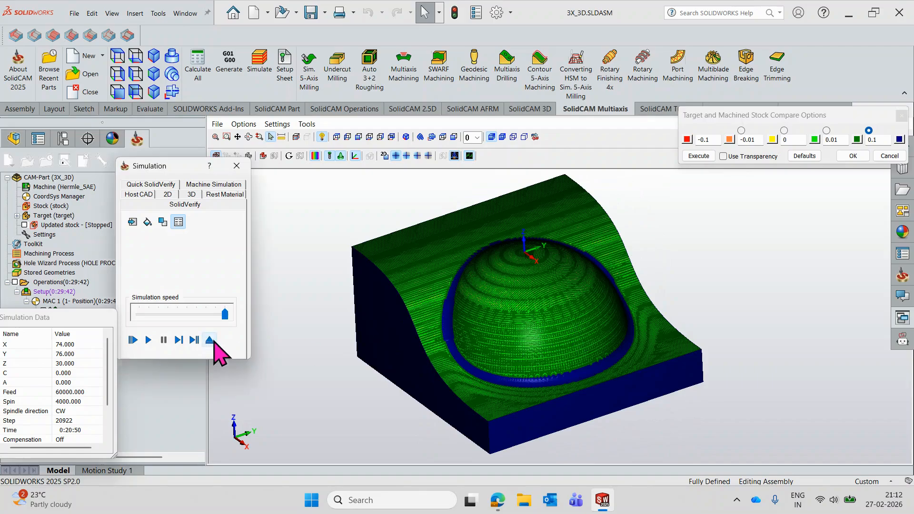
Exit the simulation, inspect the Linear toolpath on the part and close the Pro 5-Axis Milling operation.
click(209, 339)
scroll(547, 264, down, 3)
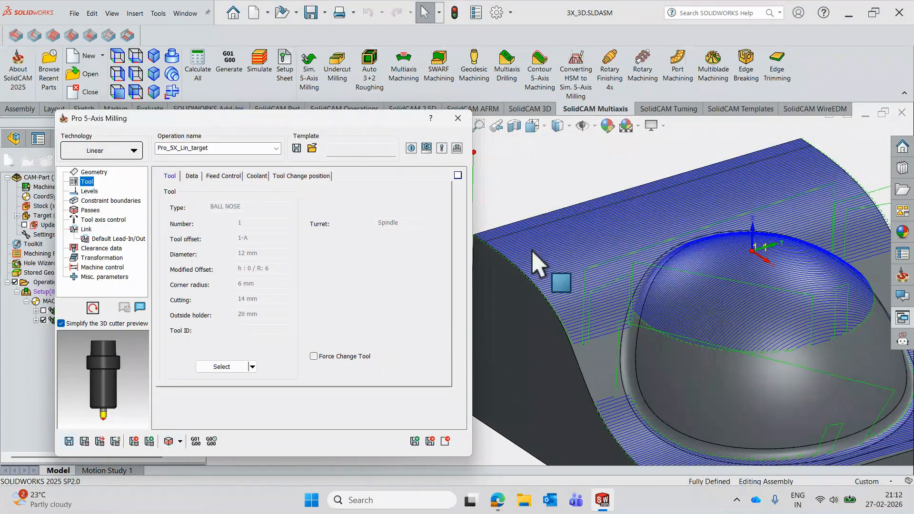
scroll(556, 291, up, 3)
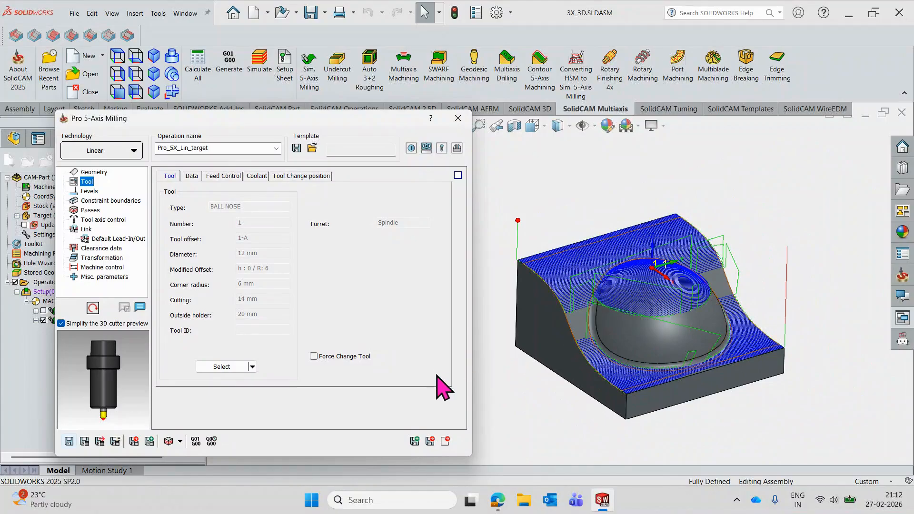
click(446, 440)
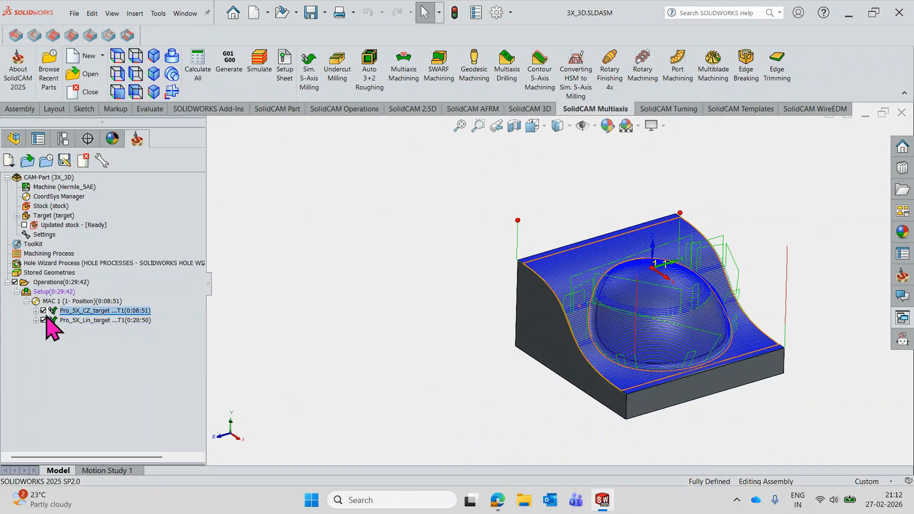
Hide the toolpaths of both the Constant Z and Linear operations.
click(43, 311)
click(44, 320)
click(43, 320)
click(44, 320)
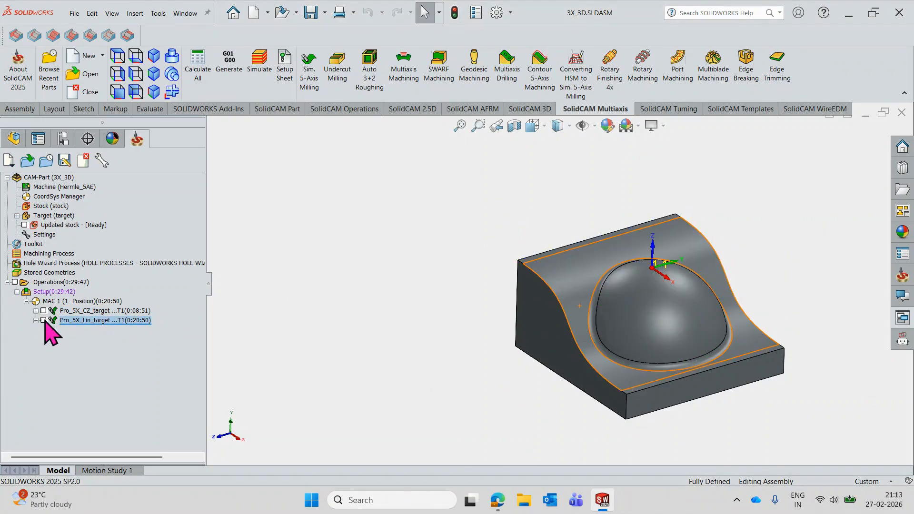
Reopen the Linear operation and review the available technologies, including the options for combining Constant Z.
double_click(52, 320)
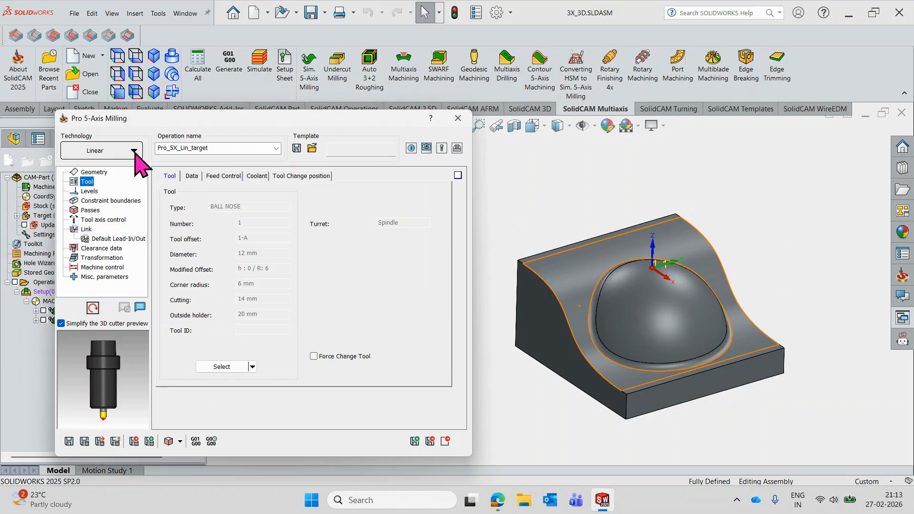
click(134, 151)
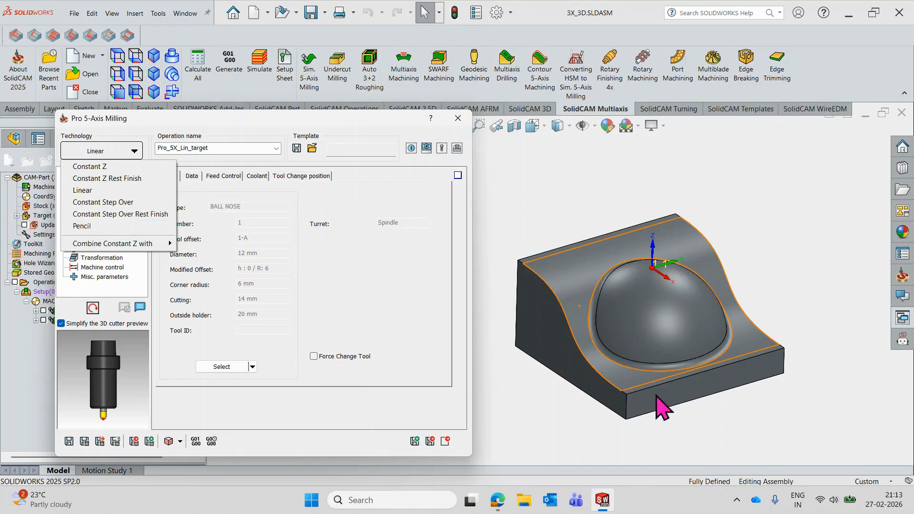
mouse_move(158, 248)
click(181, 340)
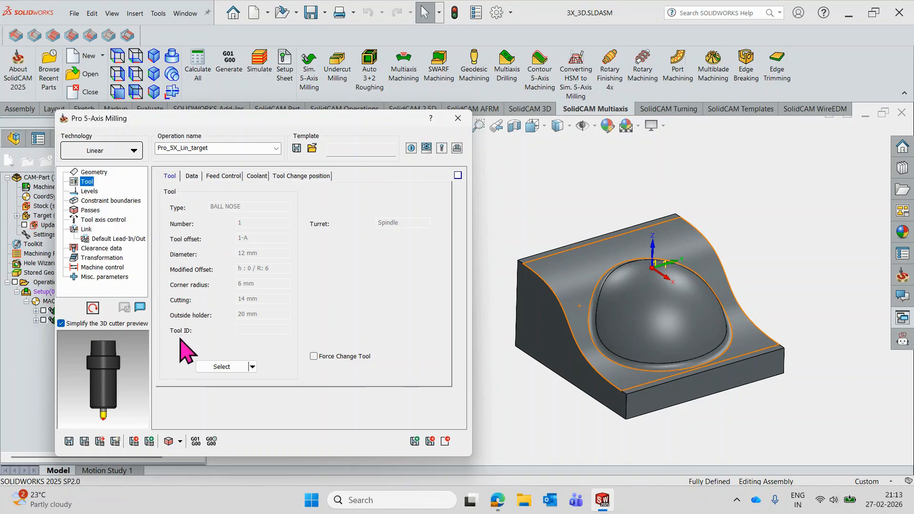
Review the Linear operation's tool axis control and the tilting limit options for Optimized Collision-Free Tilting, leaving them as they are.
click(109, 220)
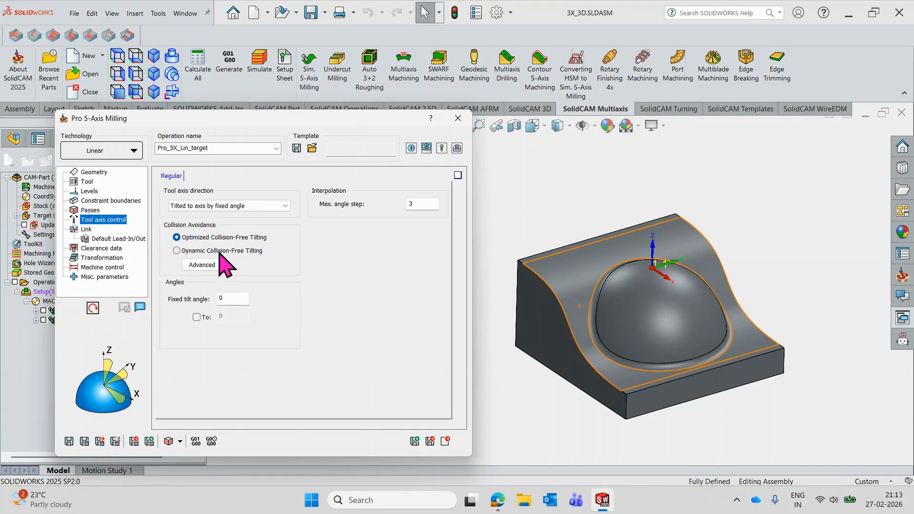
click(208, 264)
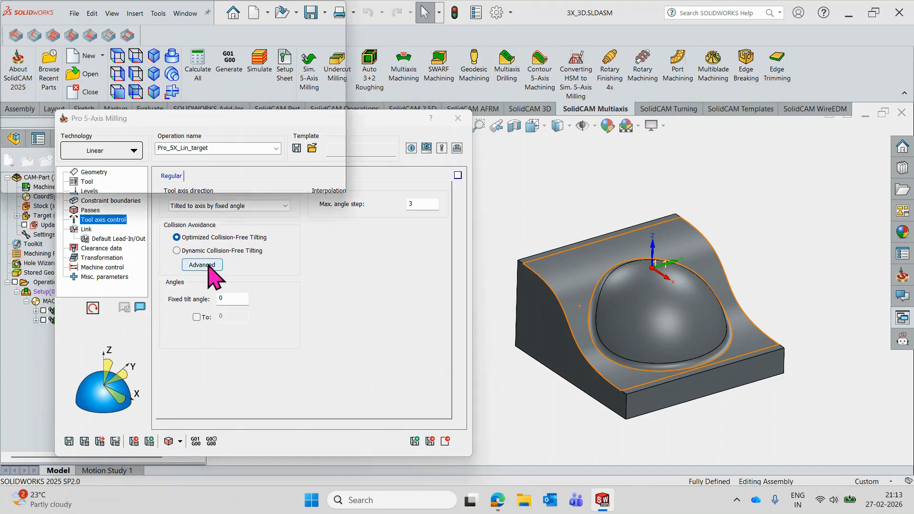
click(339, 192)
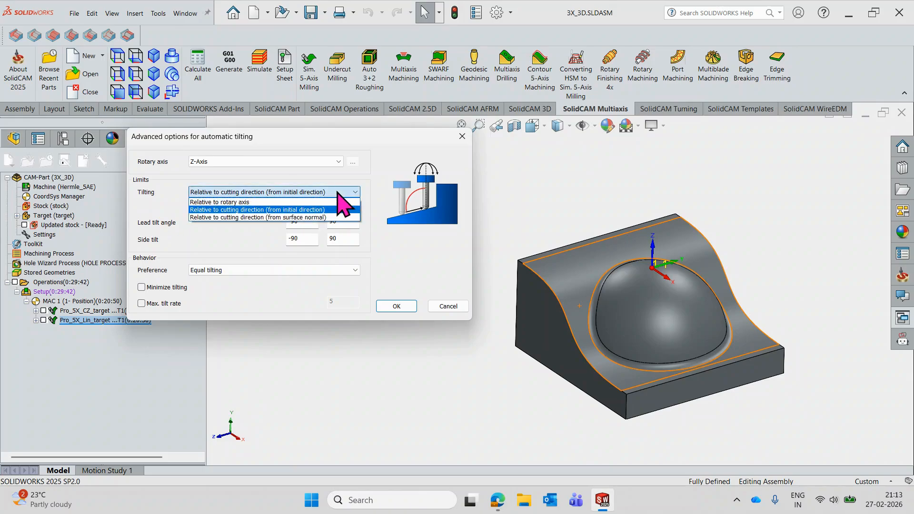
click(356, 192)
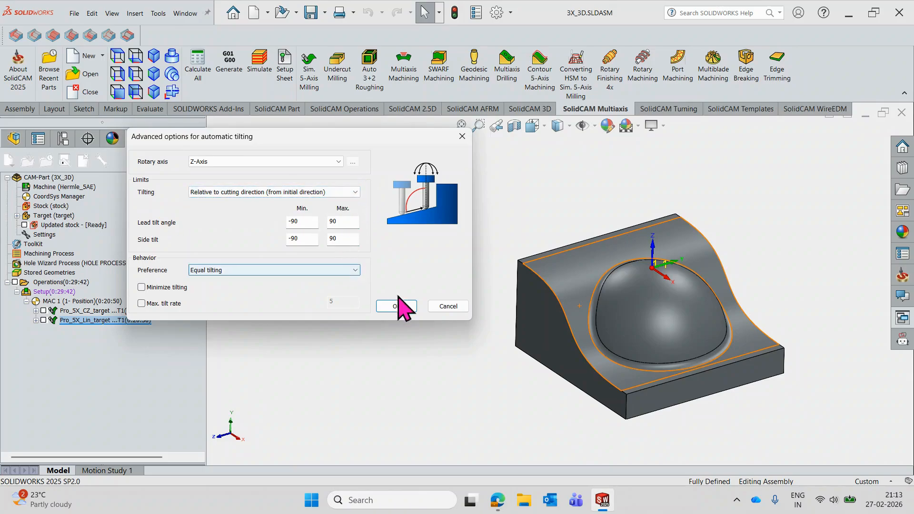
click(447, 306)
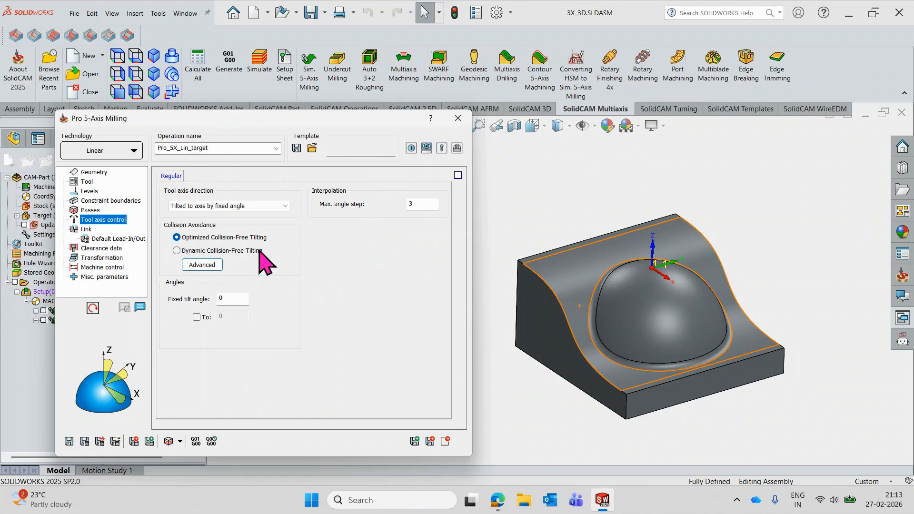
Select Dynamic Collision-Free Tilting and review its advanced 3-axis to 5-axis conversion options, cancelling any changes to them.
click(206, 263)
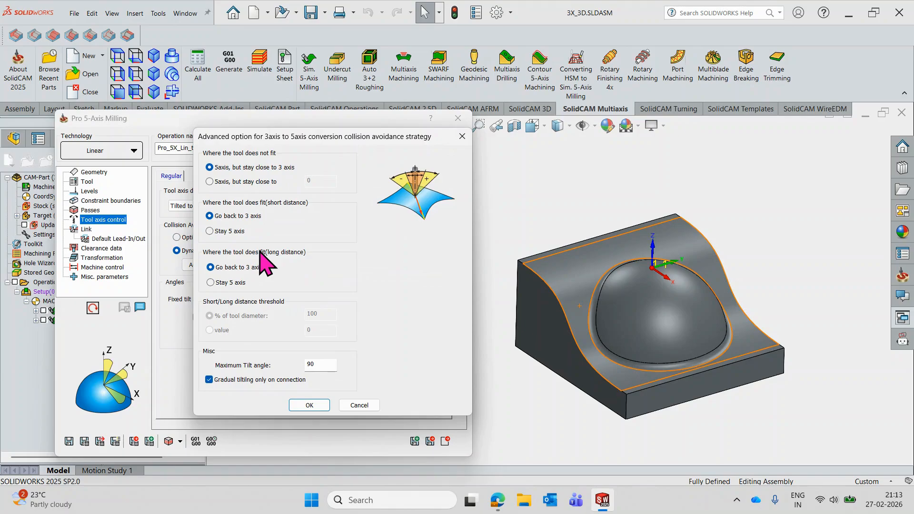
click(226, 232)
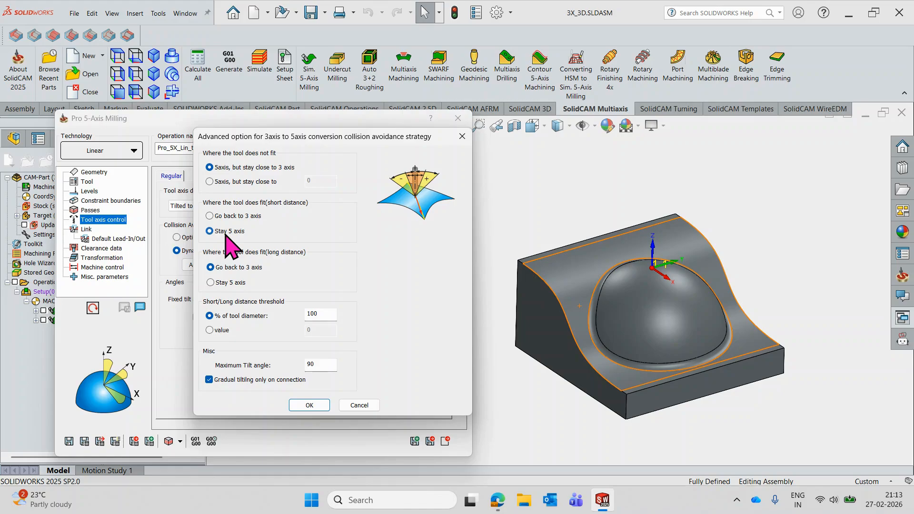
click(224, 217)
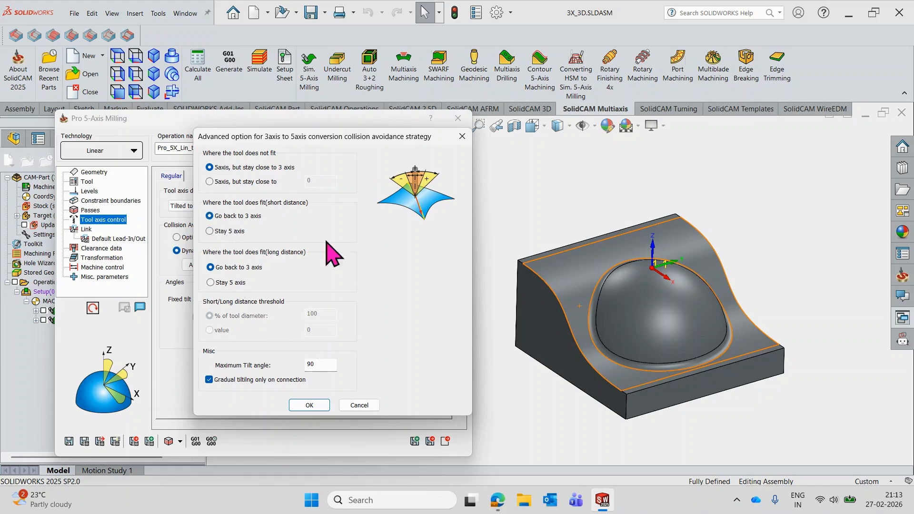
click(360, 405)
click(203, 266)
click(358, 405)
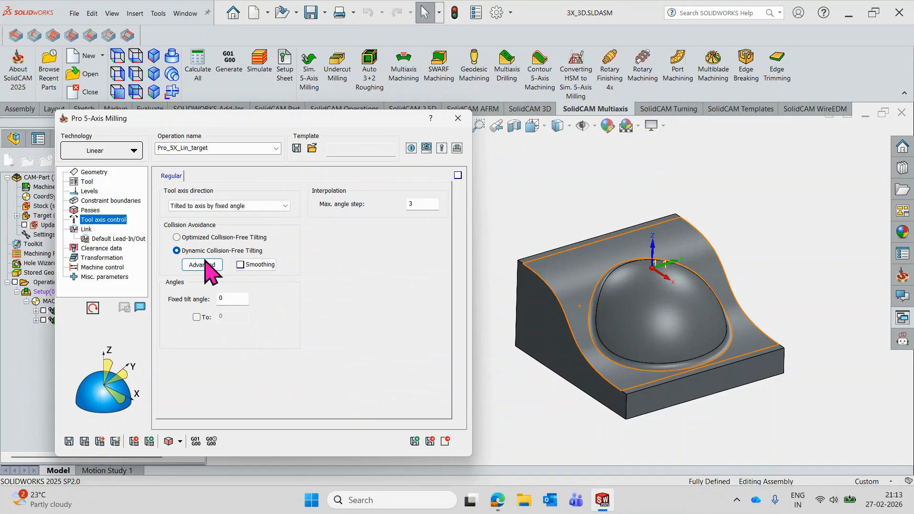
click(203, 265)
click(362, 406)
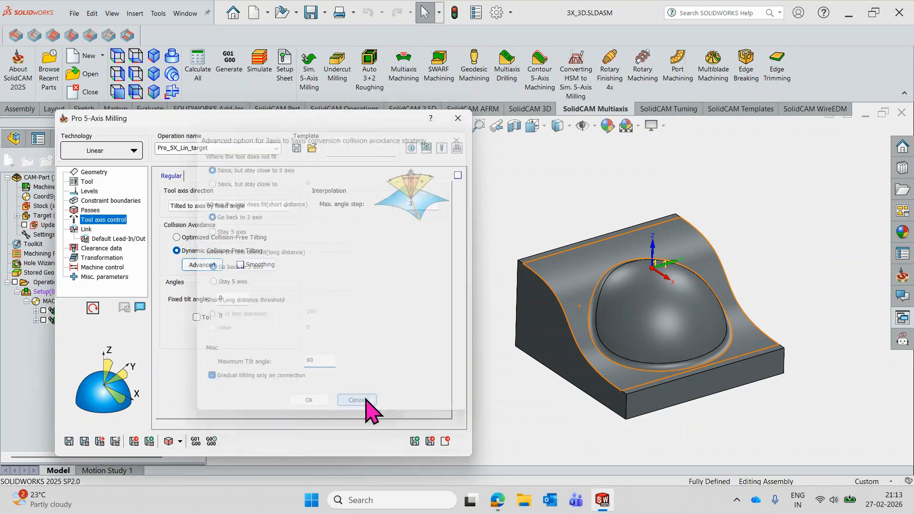
Review the smoothing options for dynamic tilting and exit the Linear operation without saving.
click(266, 264)
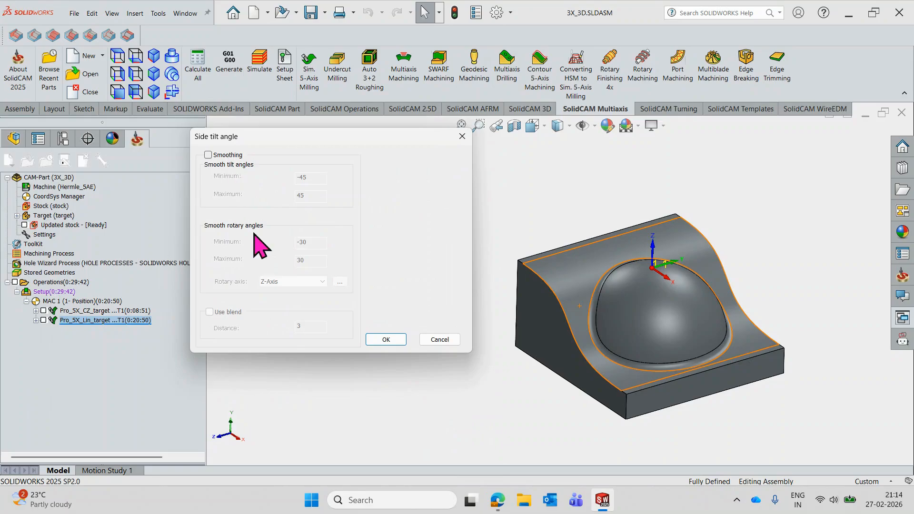
click(435, 339)
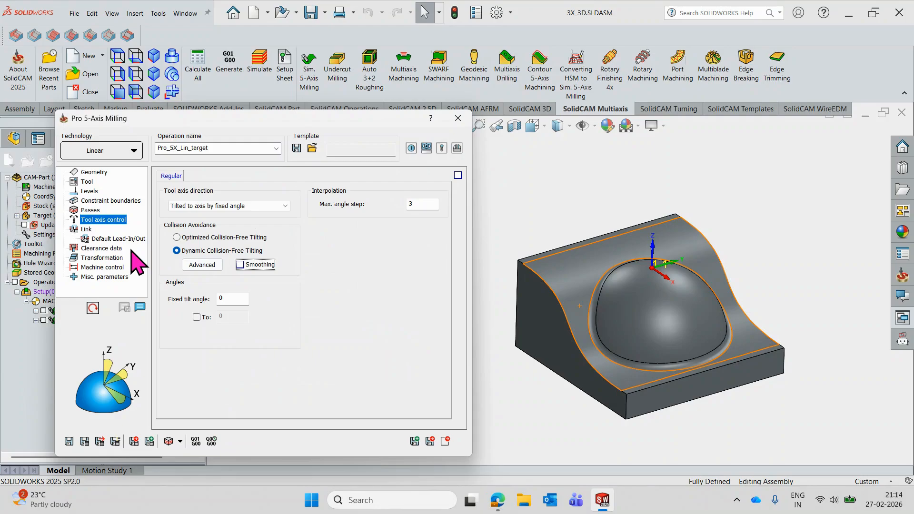
drag(215, 118, 234, 118)
scroll(583, 280, up, 2)
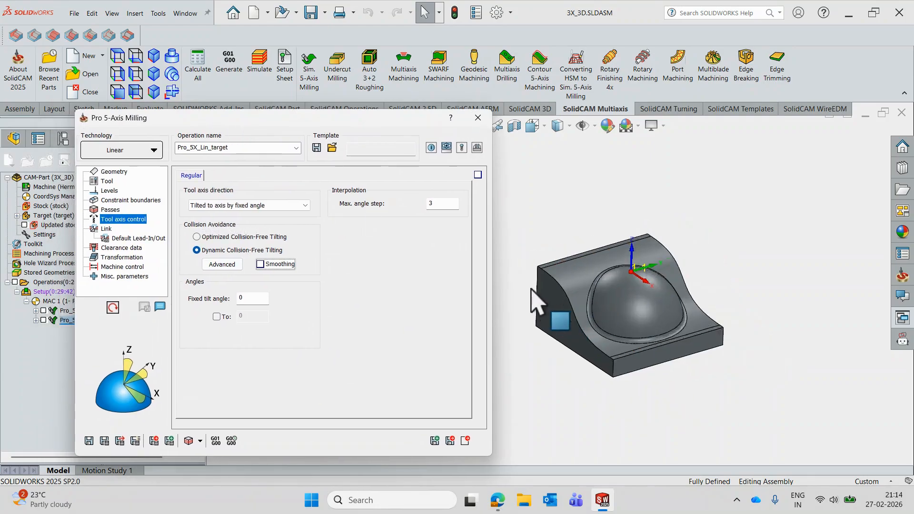
scroll(531, 300, down, 2)
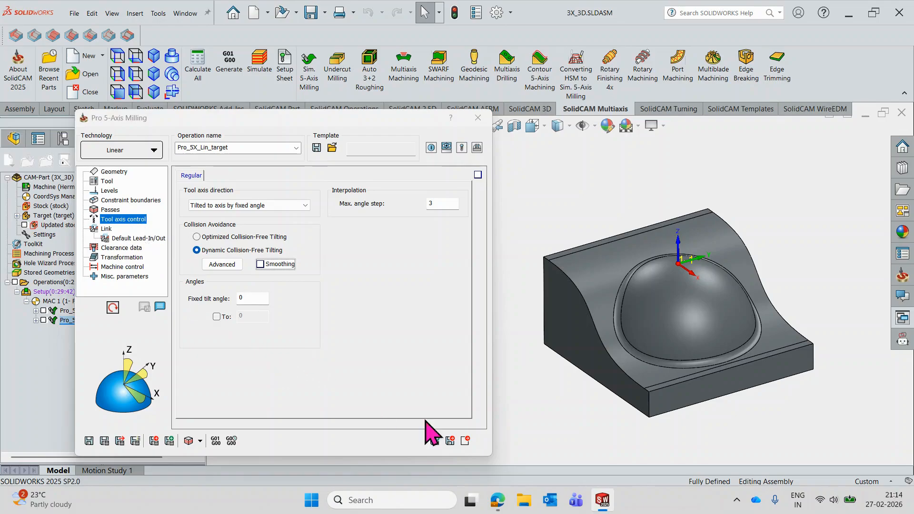
click(467, 441)
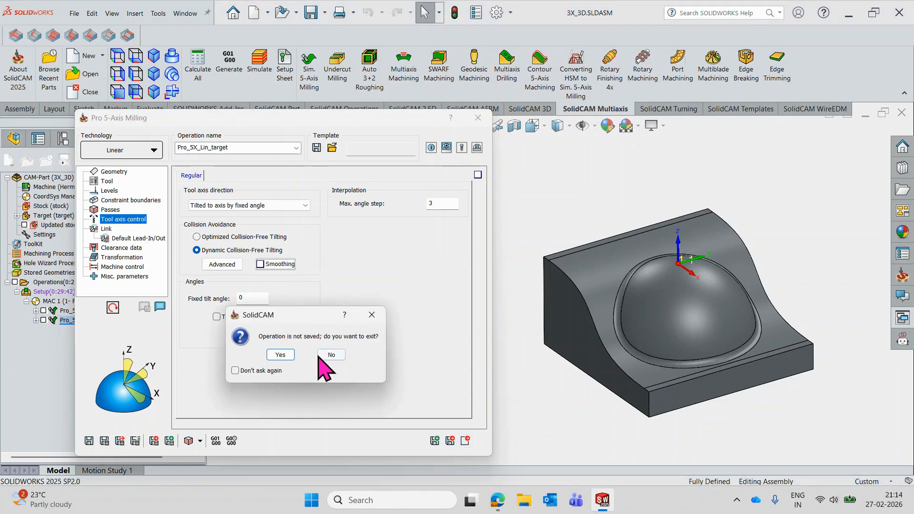
click(282, 353)
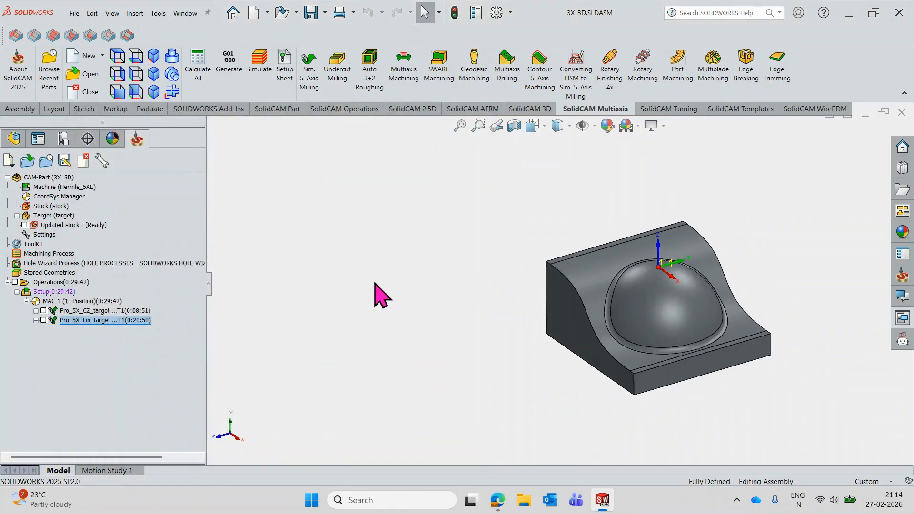
Show the Constant Z and Linear toolpaths together and examine their combined coverage of the part.
middle_drag(435, 292, 504, 293)
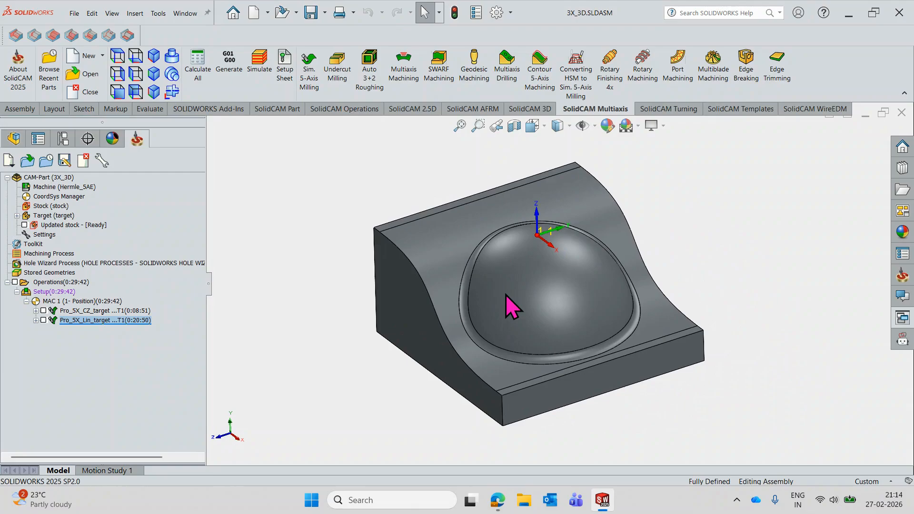
middle_drag(526, 279, 523, 298)
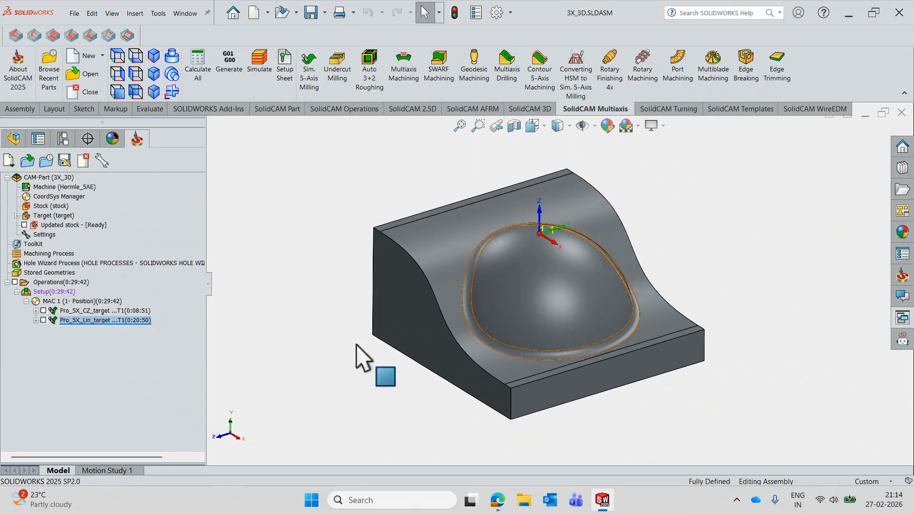
click(43, 310)
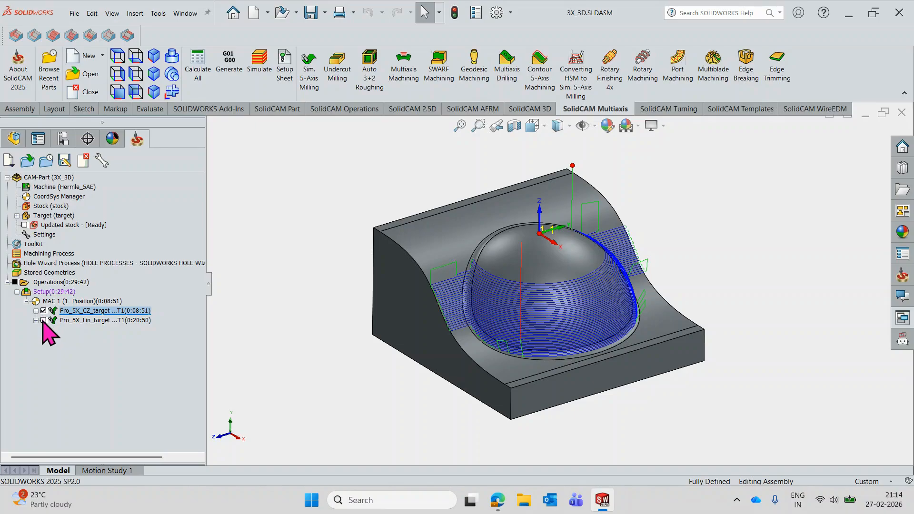
click(44, 320)
scroll(536, 300, down, 2)
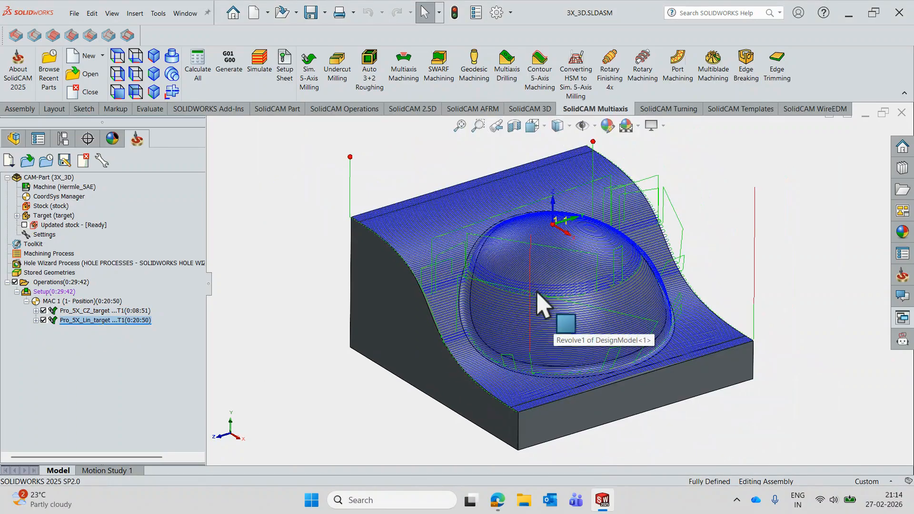
mouse_move(538, 294)
middle_down()
mouse_move(524, 347)
mouse_move(533, 297)
middle_up()
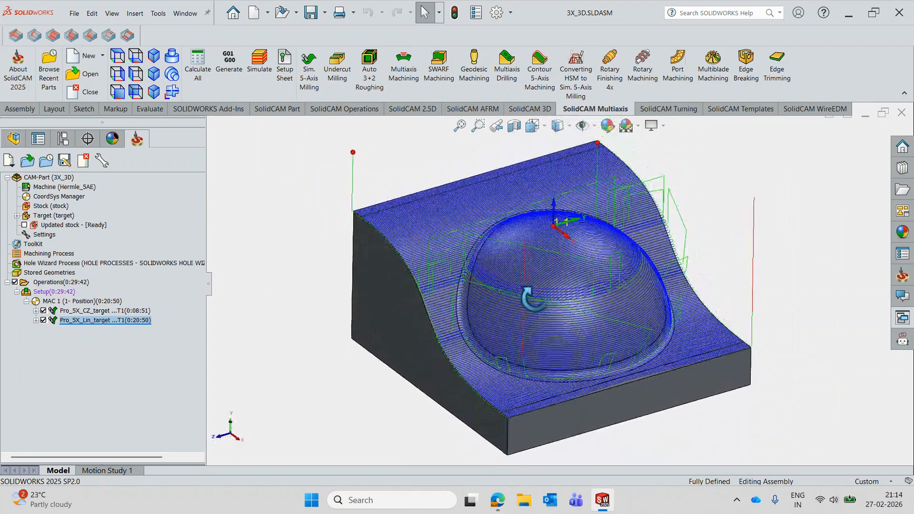
scroll(533, 298, up, 2)
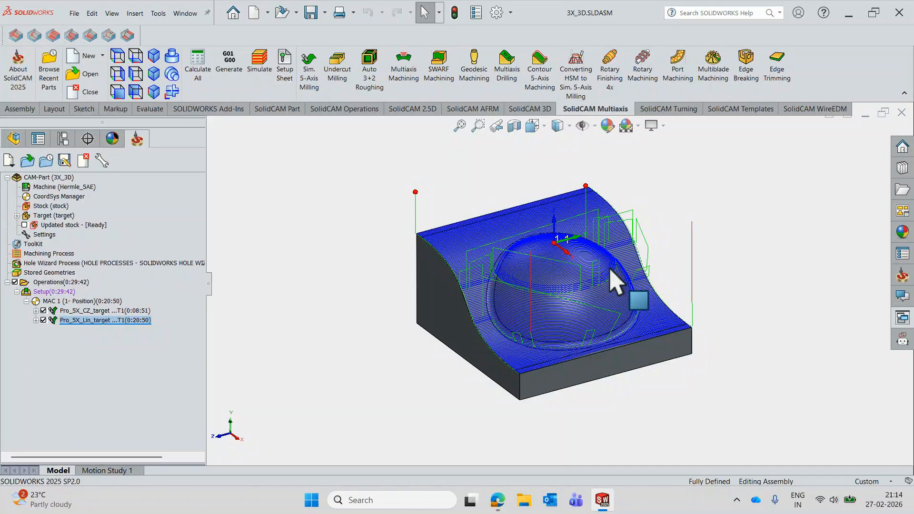
Hide the Linear toolpath, examine the Constant Z passes around the dome and hide them too.
click(44, 320)
scroll(535, 318, down, 3)
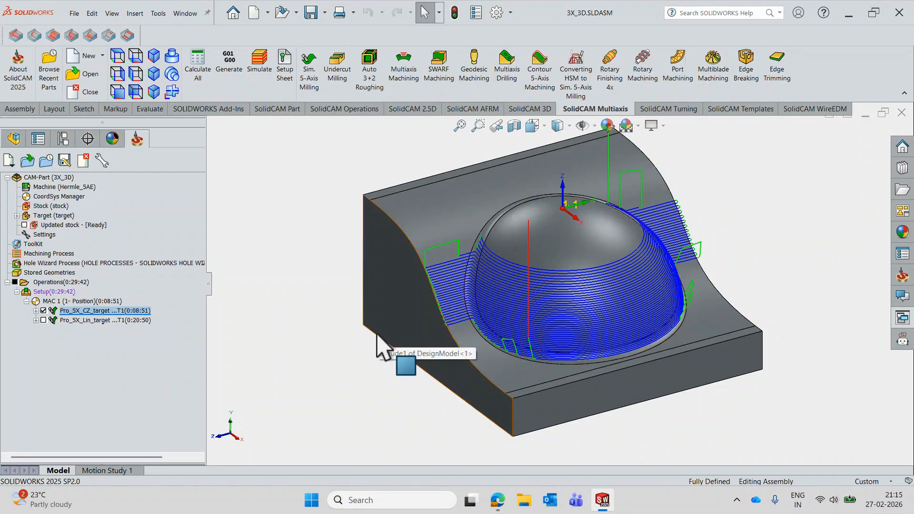
click(43, 311)
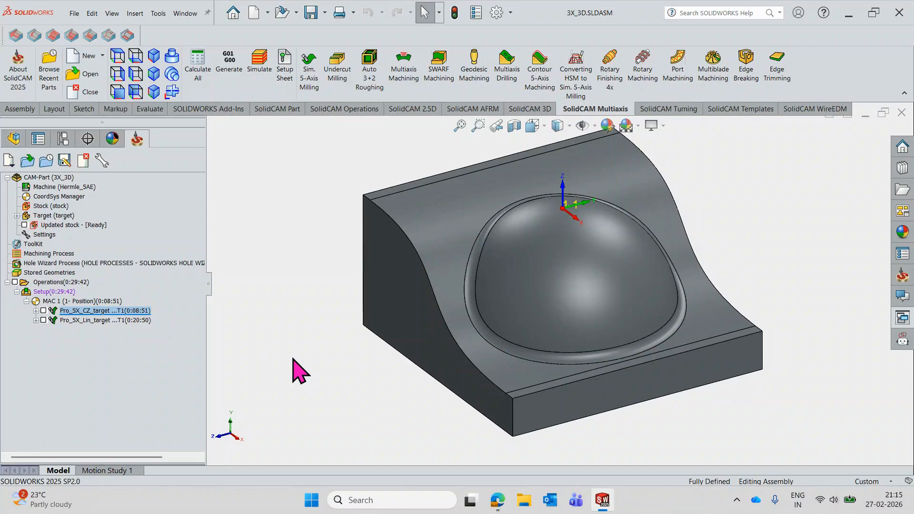
Reopen the Constant Z operation, review its ball nose tool data and exit to the part view.
double_click(64, 311)
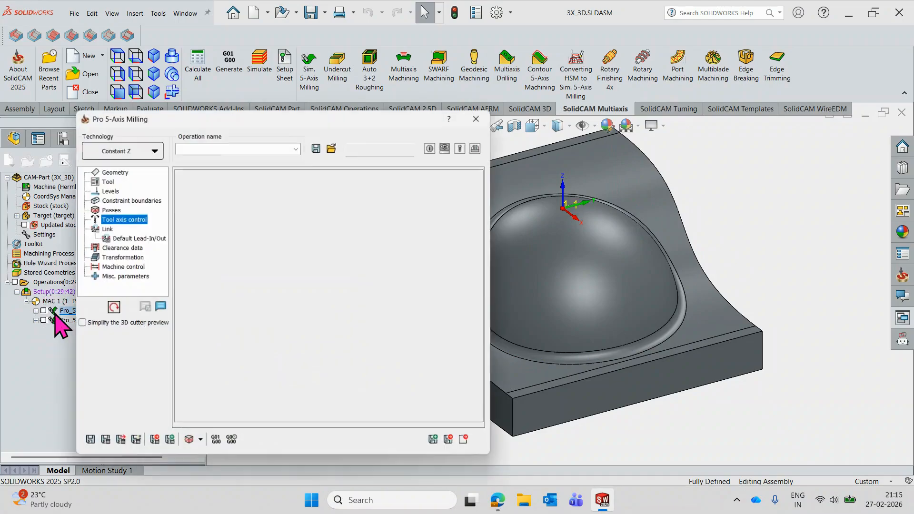
click(107, 182)
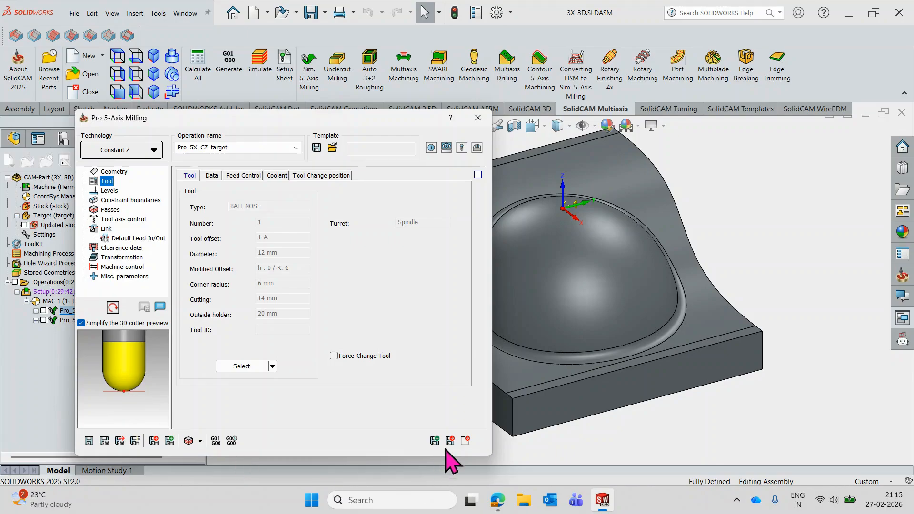
click(465, 442)
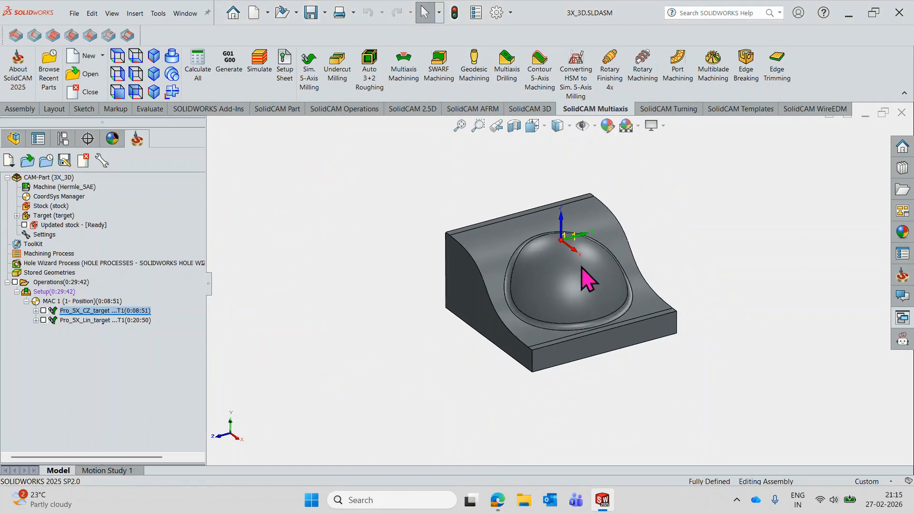
mouse_move(507, 281)
middle_down()
mouse_move(499, 273)
mouse_move(519, 286)
middle_up()
scroll(524, 285, up, 2)
scroll(570, 287, down, 2)
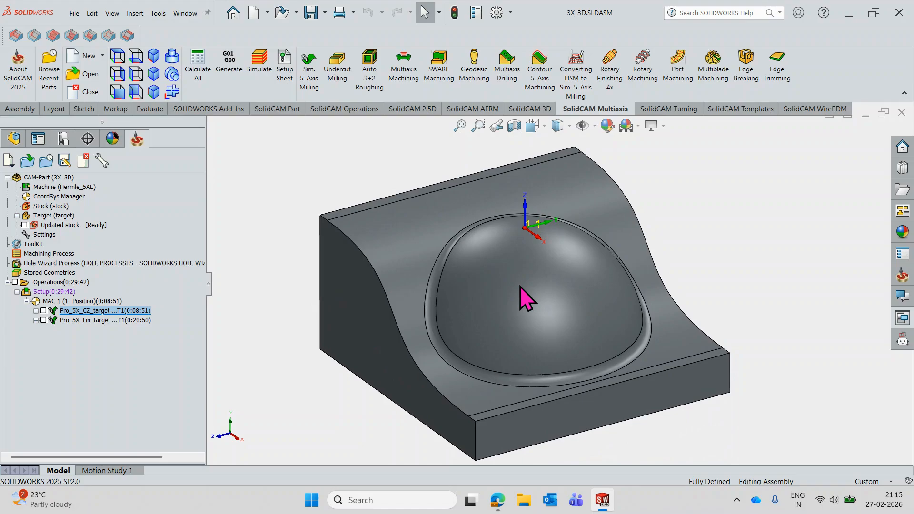
Look up Pro 5-Axis Milling among the available milling operations without adding a new operation.
right_click(70, 284)
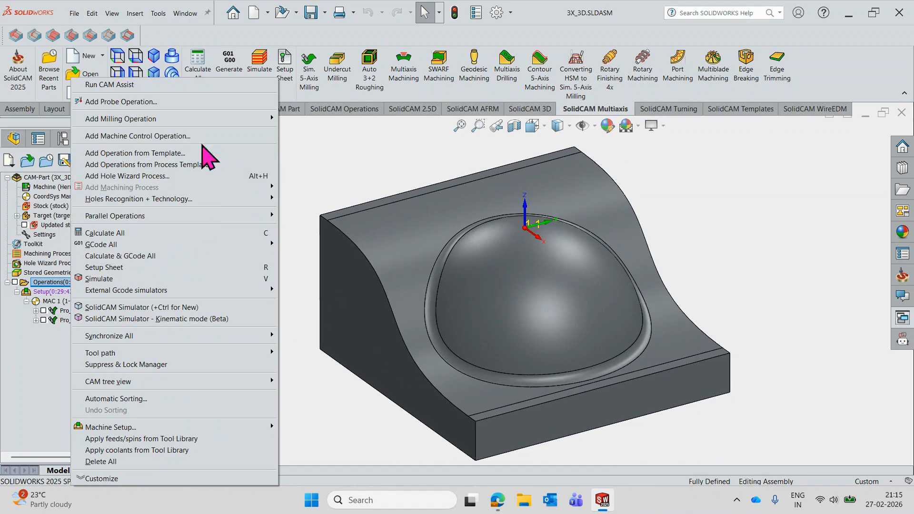
mouse_move(203, 120)
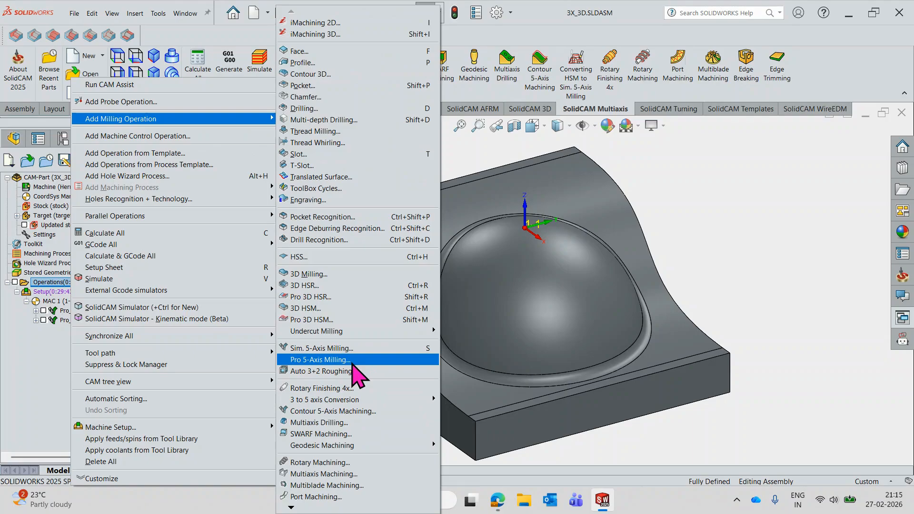
click(806, 266)
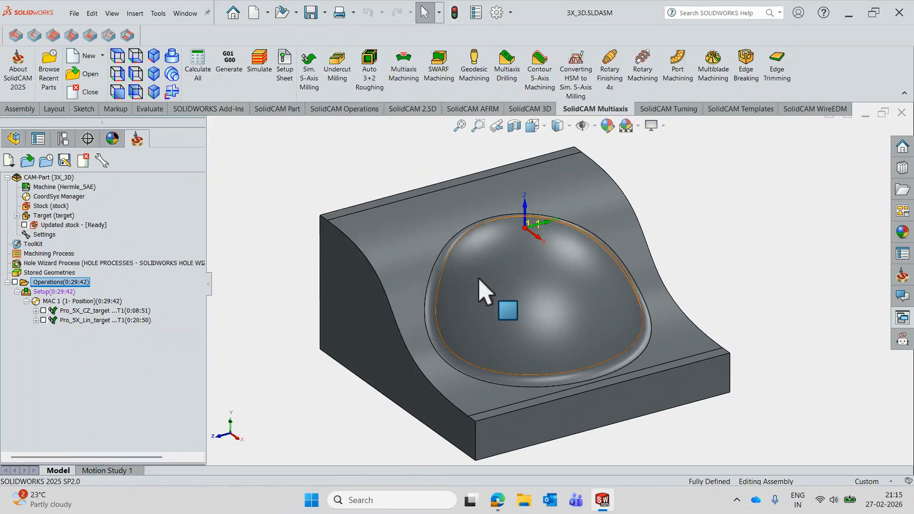
scroll(507, 259, up, 1)
scroll(547, 305, up, 2)
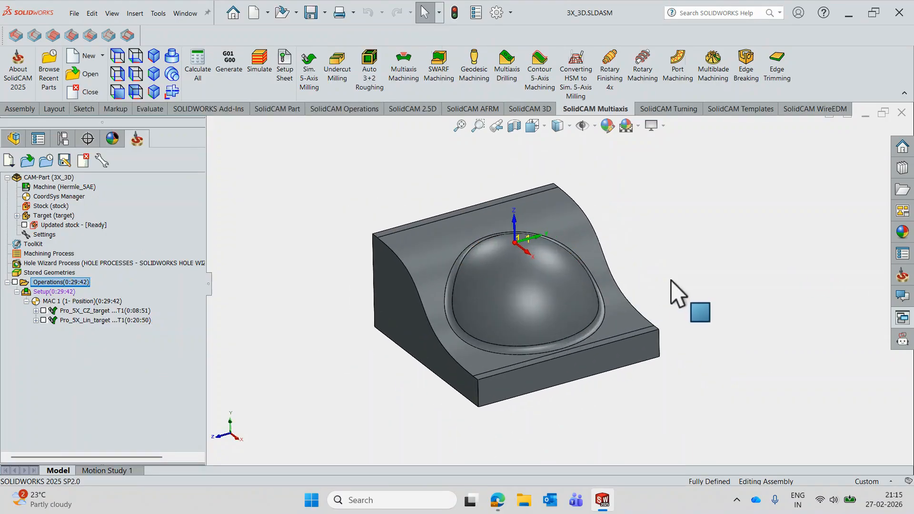